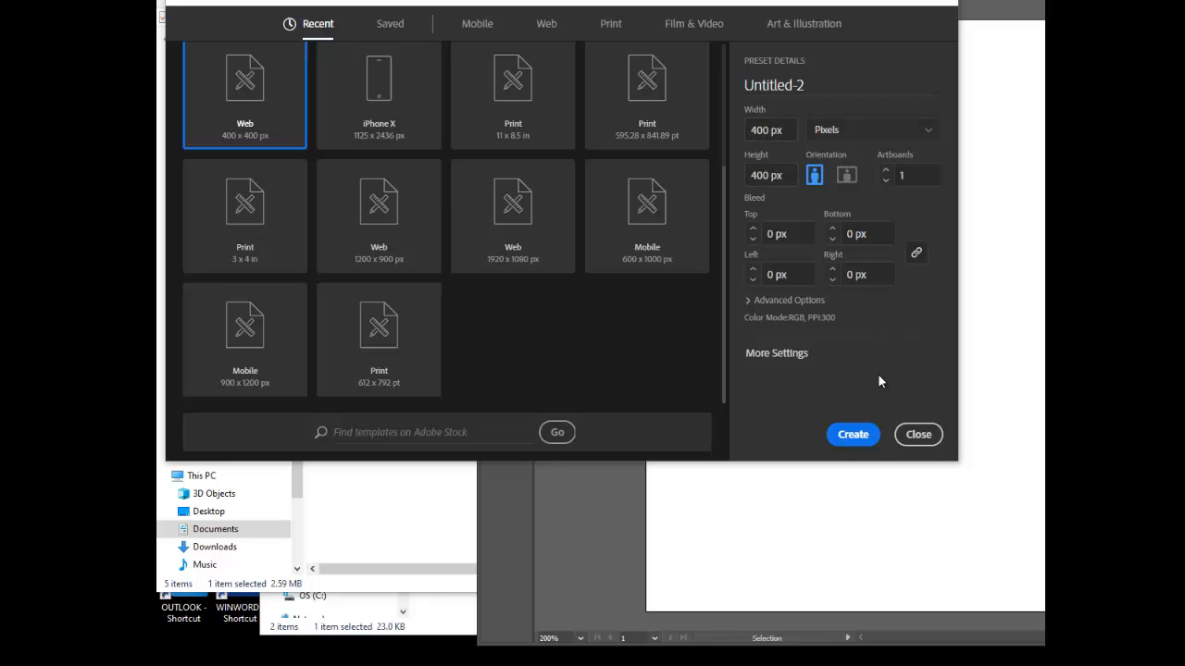
# Create a 400 x 400 px document and save it as Ill2.ai in the Week 10 folder, replacing the existing file
pyautogui.click(855, 440)
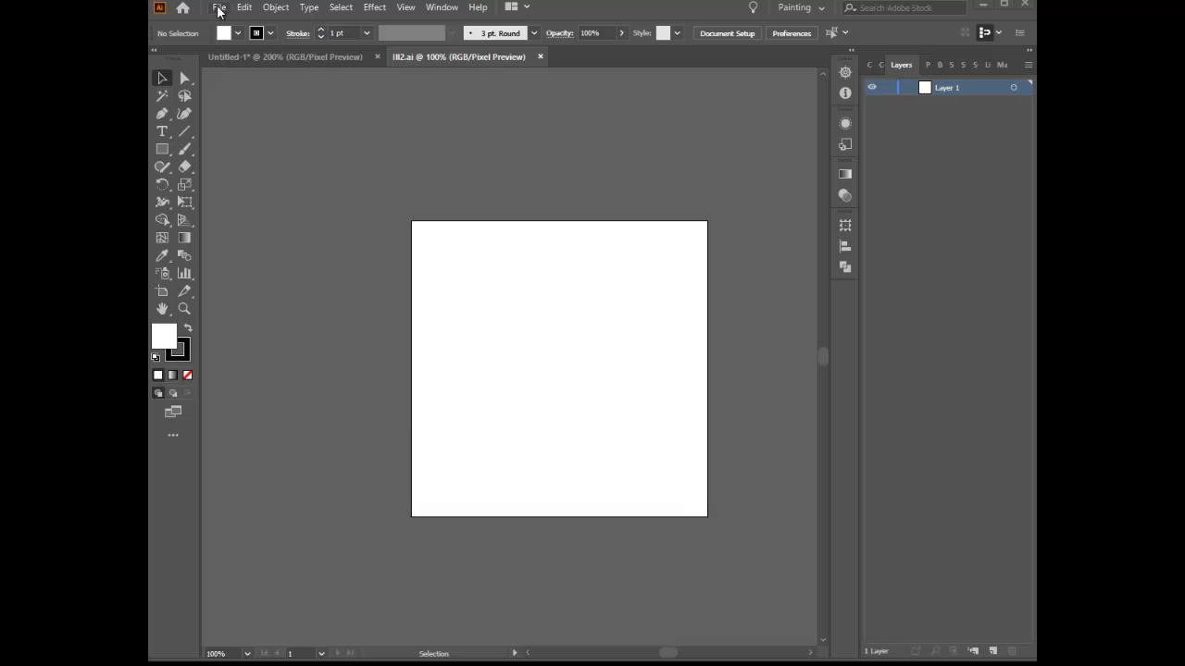
pyautogui.click(220, 8)
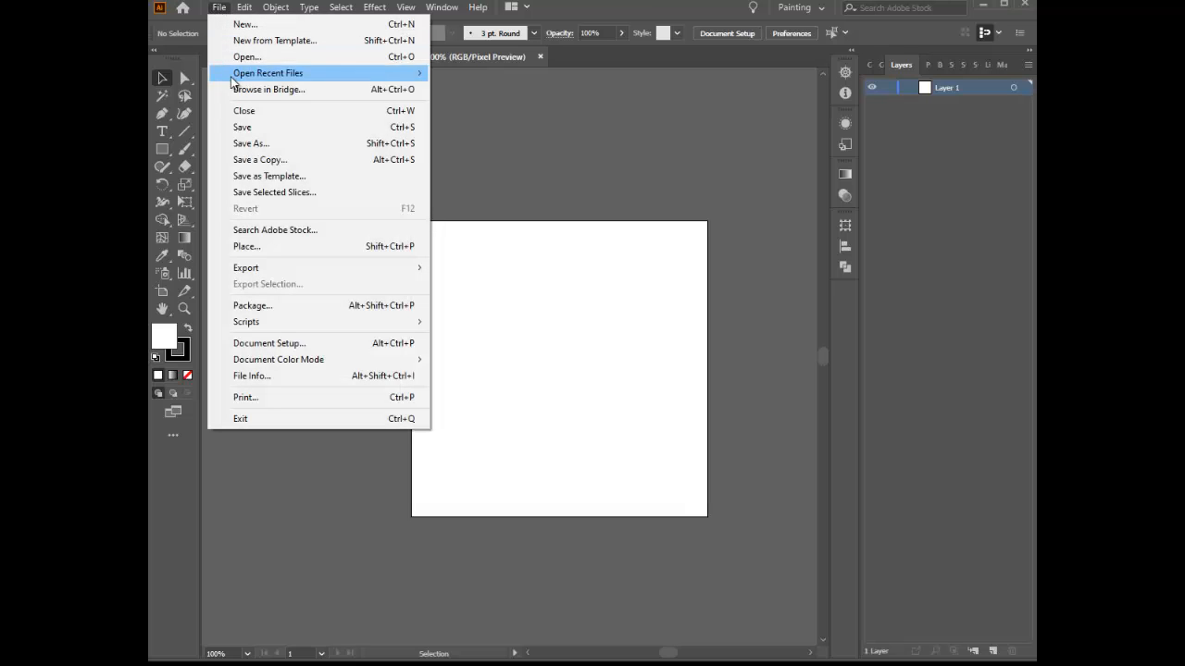
pyautogui.click(253, 143)
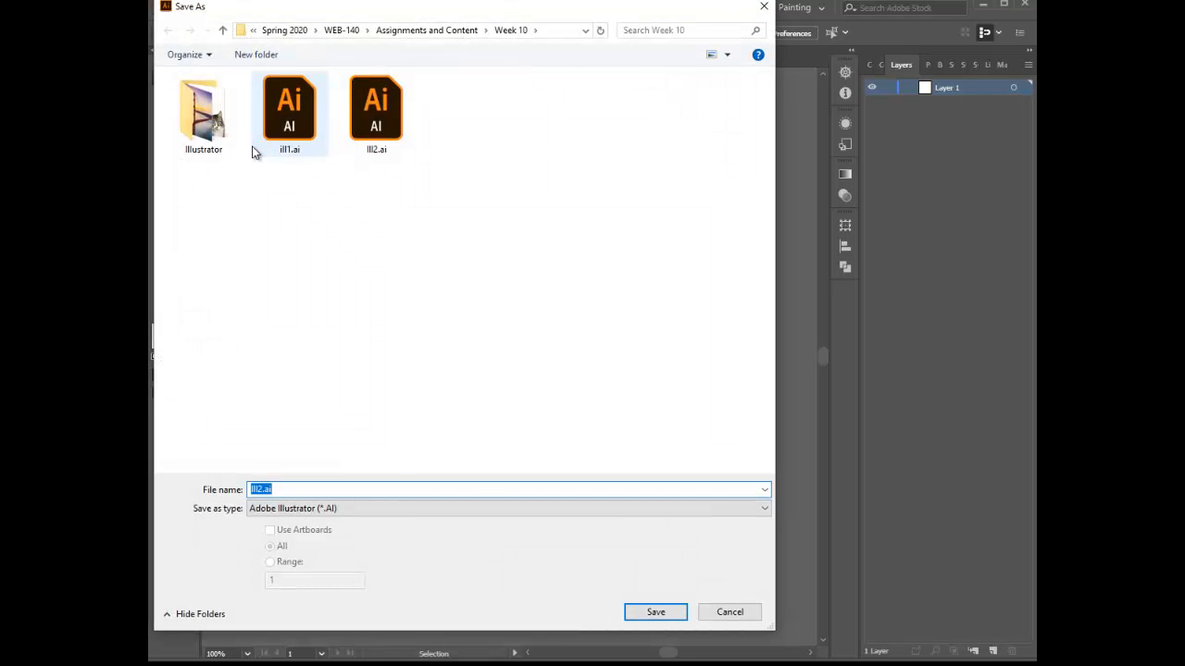
pyautogui.click(397, 124)
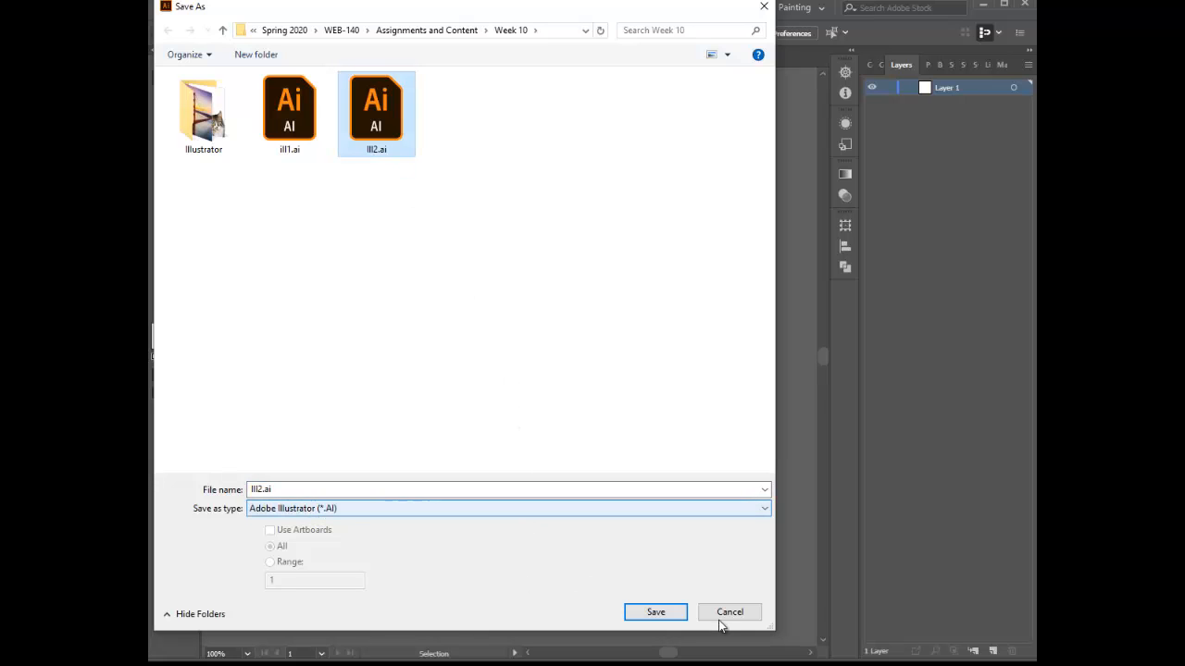
pyautogui.click(667, 615)
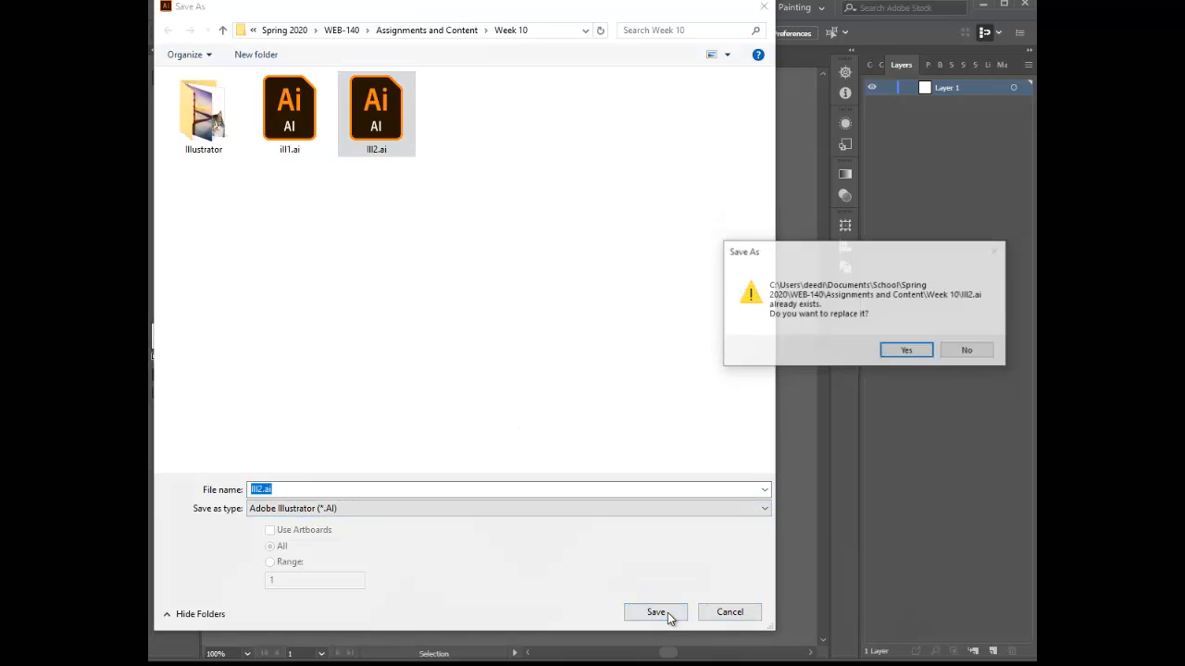
pyautogui.click(917, 351)
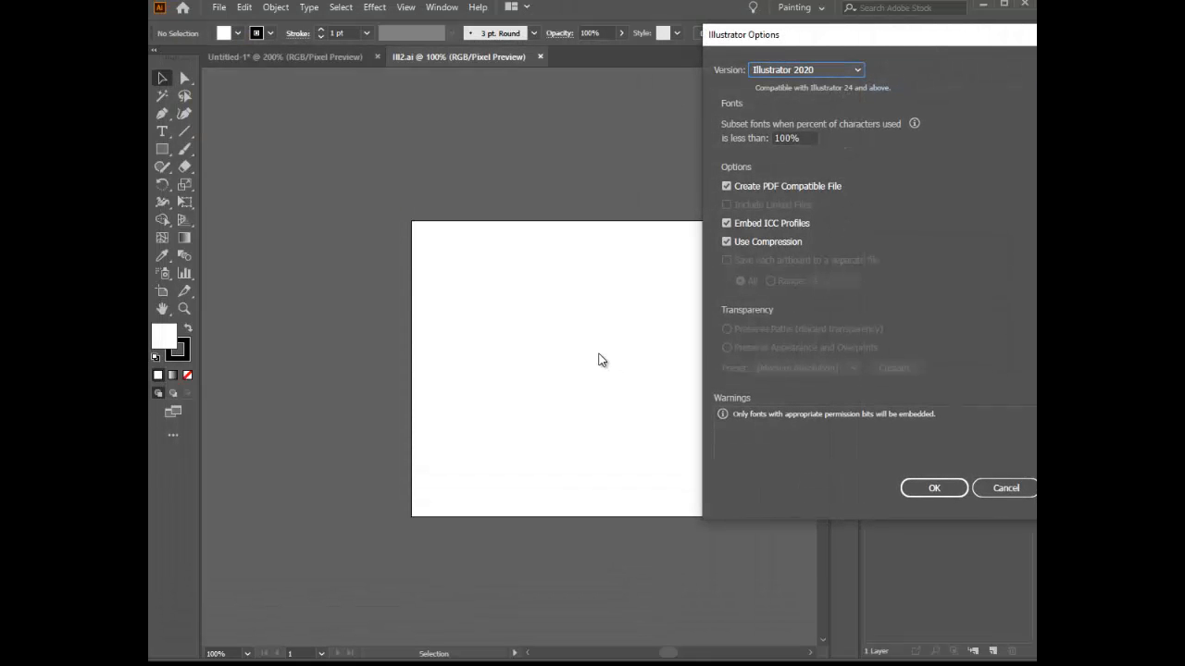
pyautogui.click(937, 488)
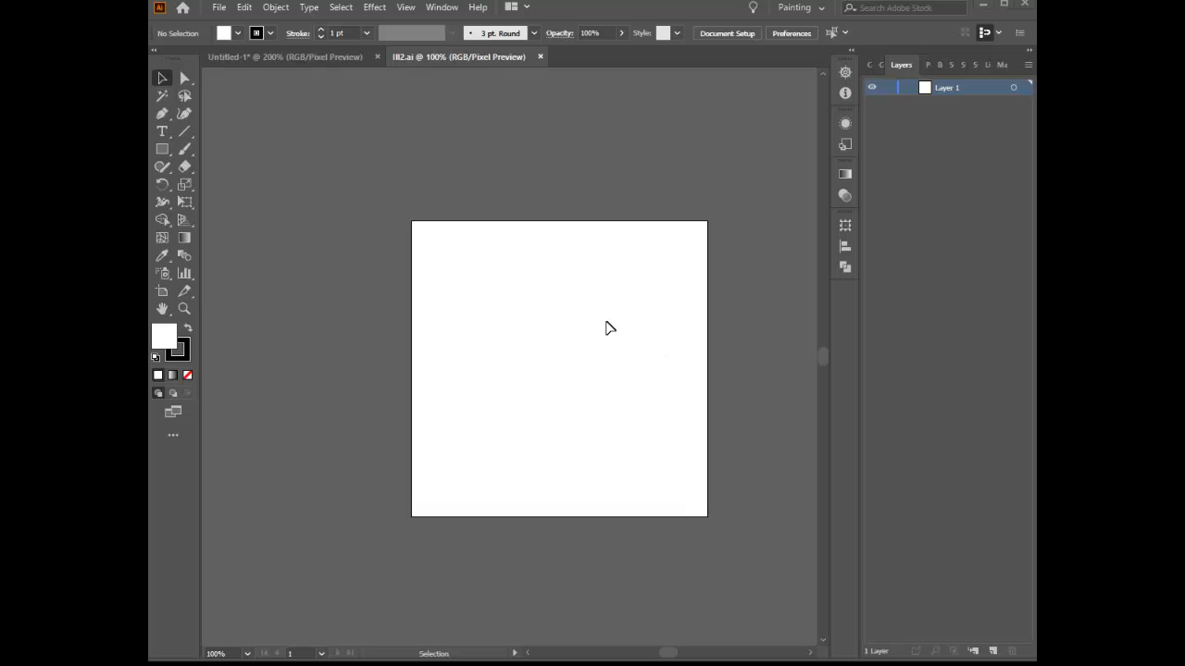
# Place tractor.png from the Illustrator folder as a linked image and move it to the middle of the artboard
pyautogui.click(219, 9)
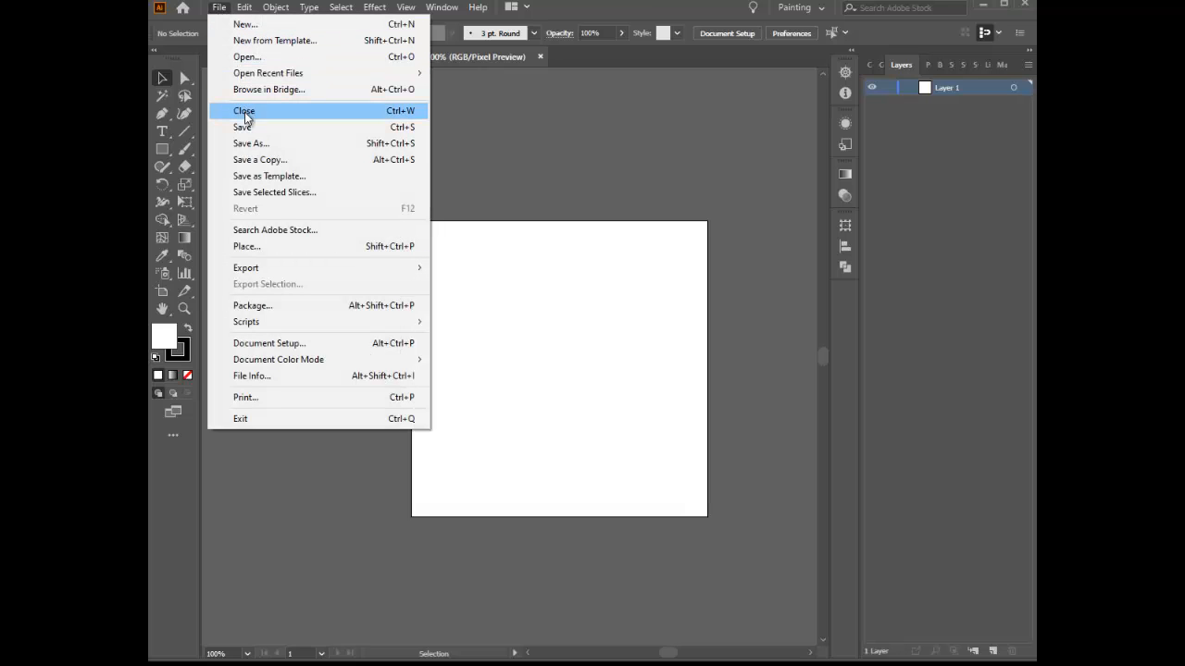
pyautogui.click(243, 246)
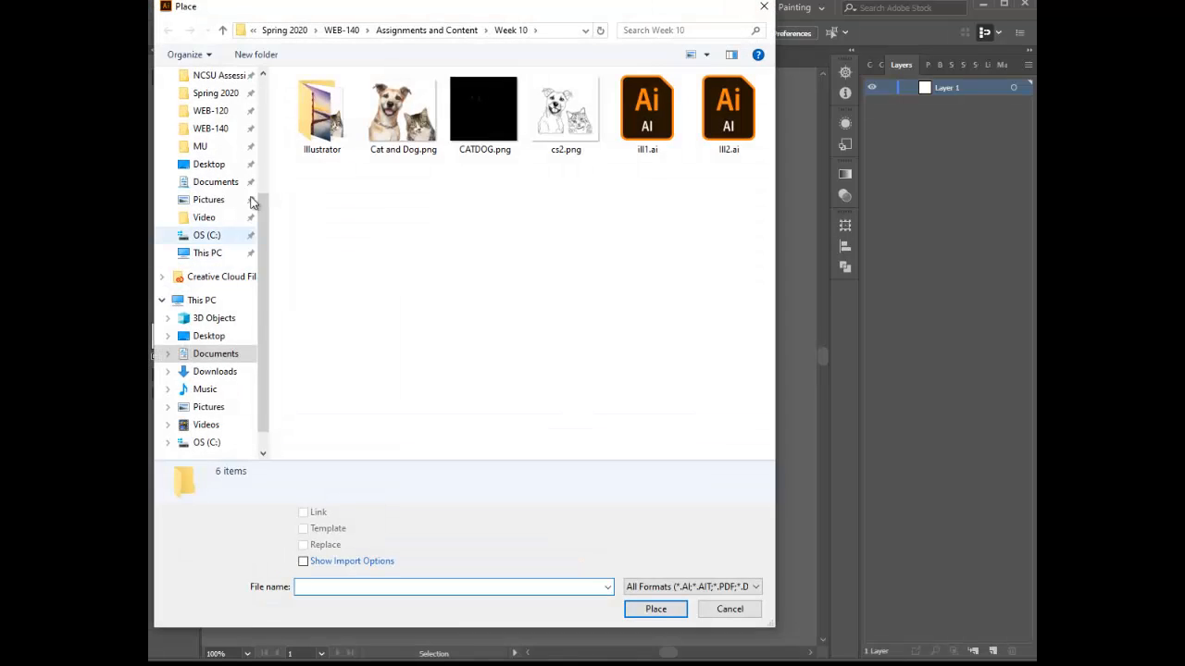
pyautogui.doubleClick(321, 111)
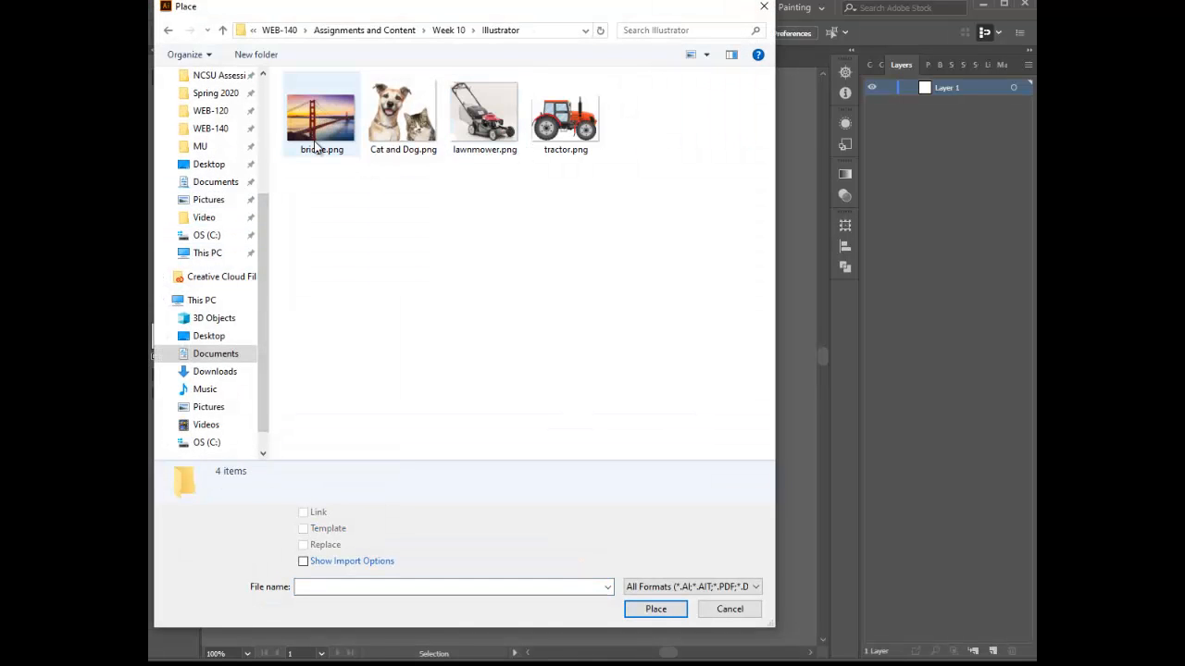
pyautogui.click(562, 111)
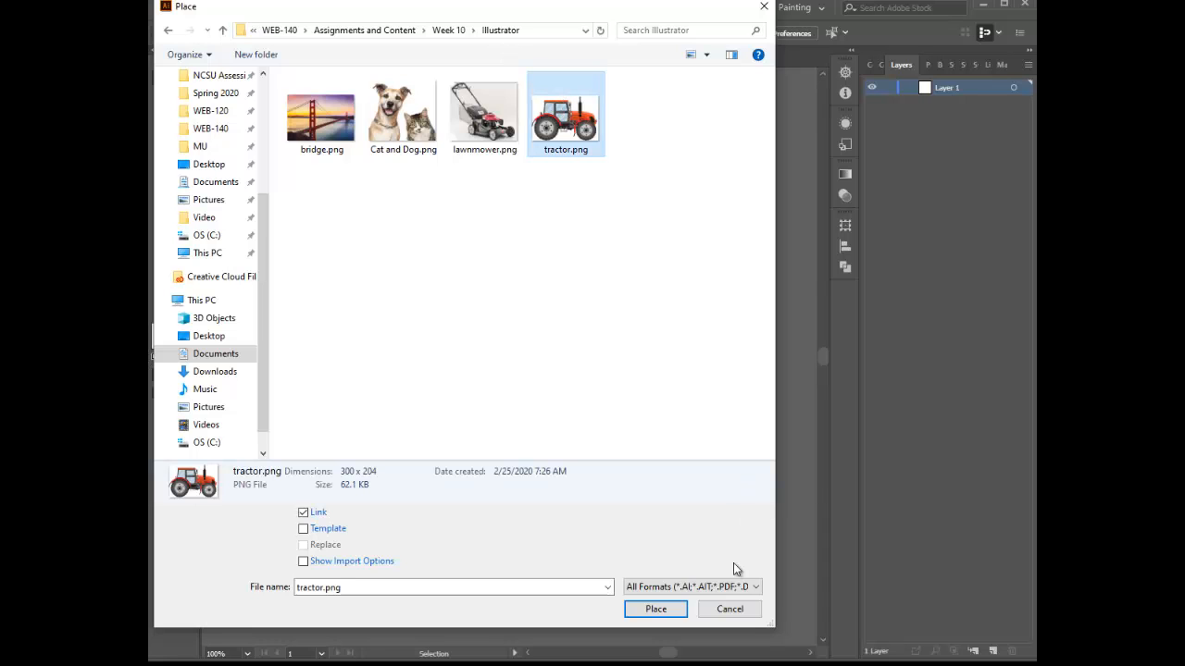
pyautogui.click(663, 609)
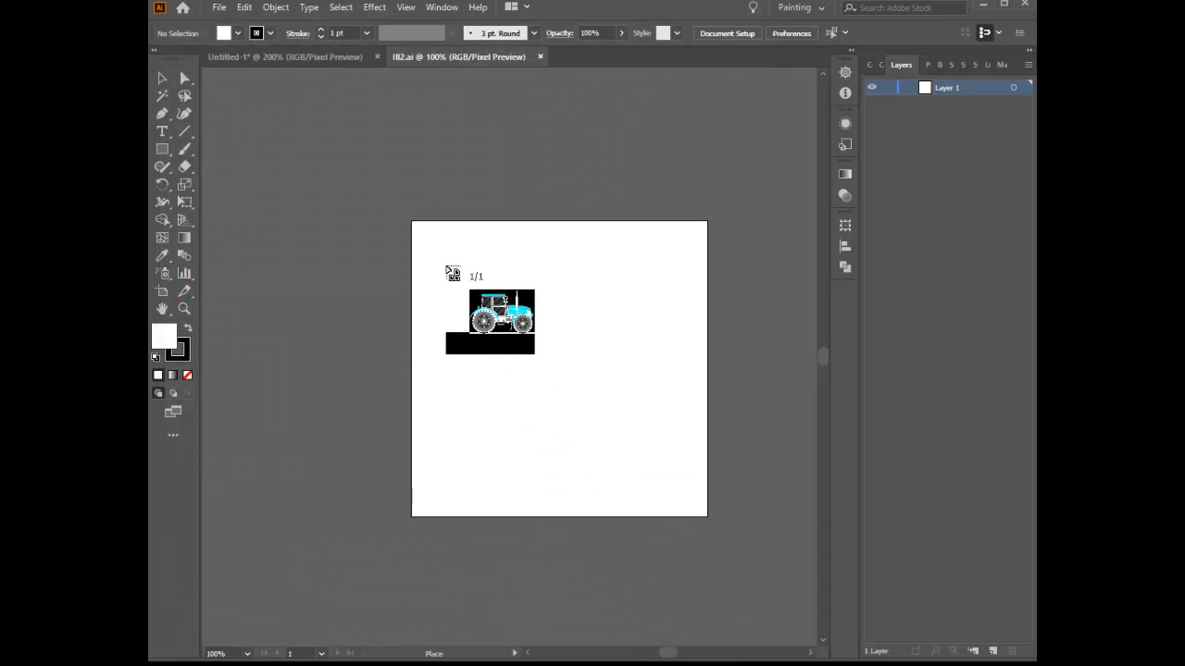
pyautogui.click(415, 228)
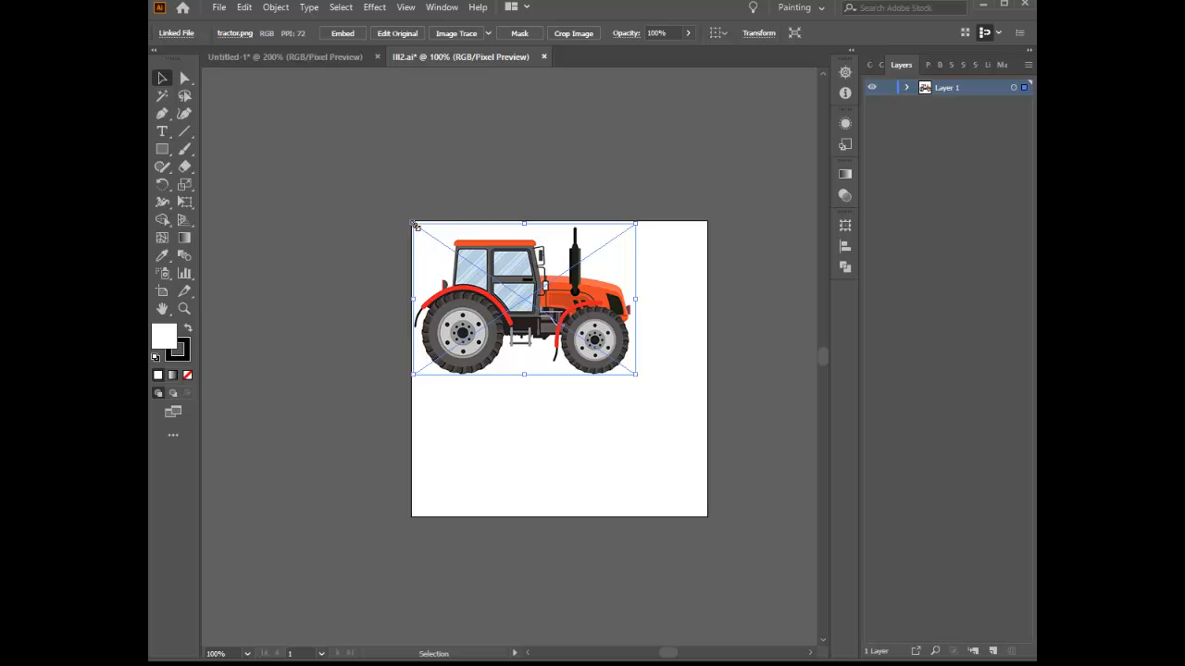
pyautogui.moveTo(551, 315); pyautogui.dragTo(589, 350)
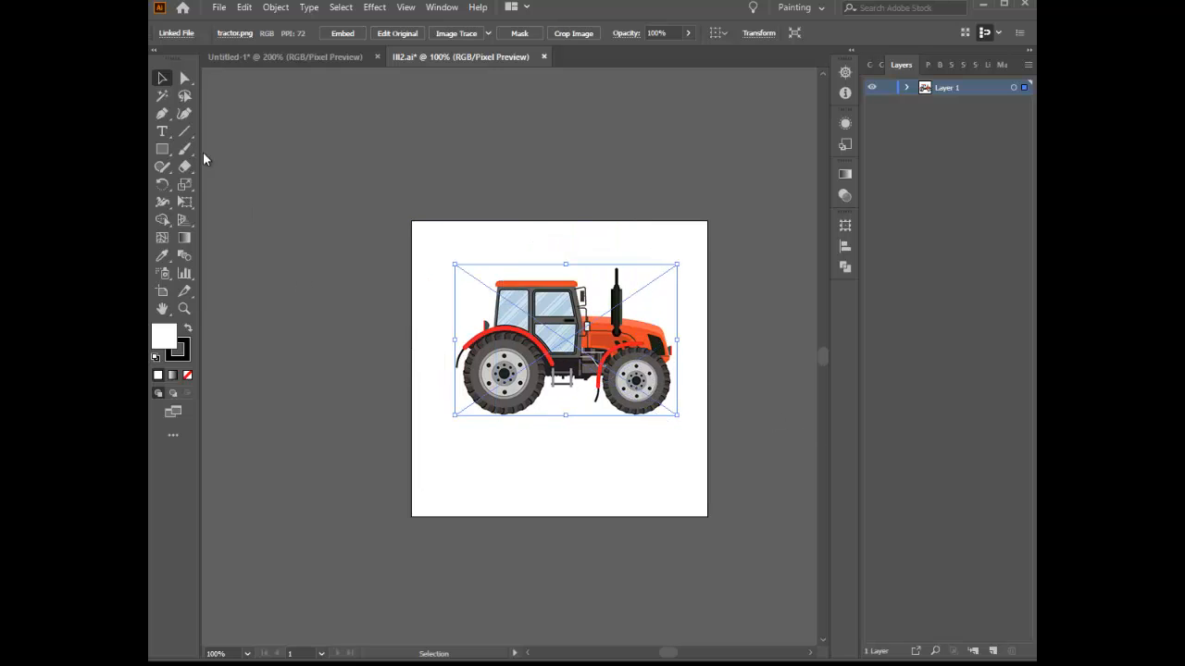
pyautogui.click(612, 246)
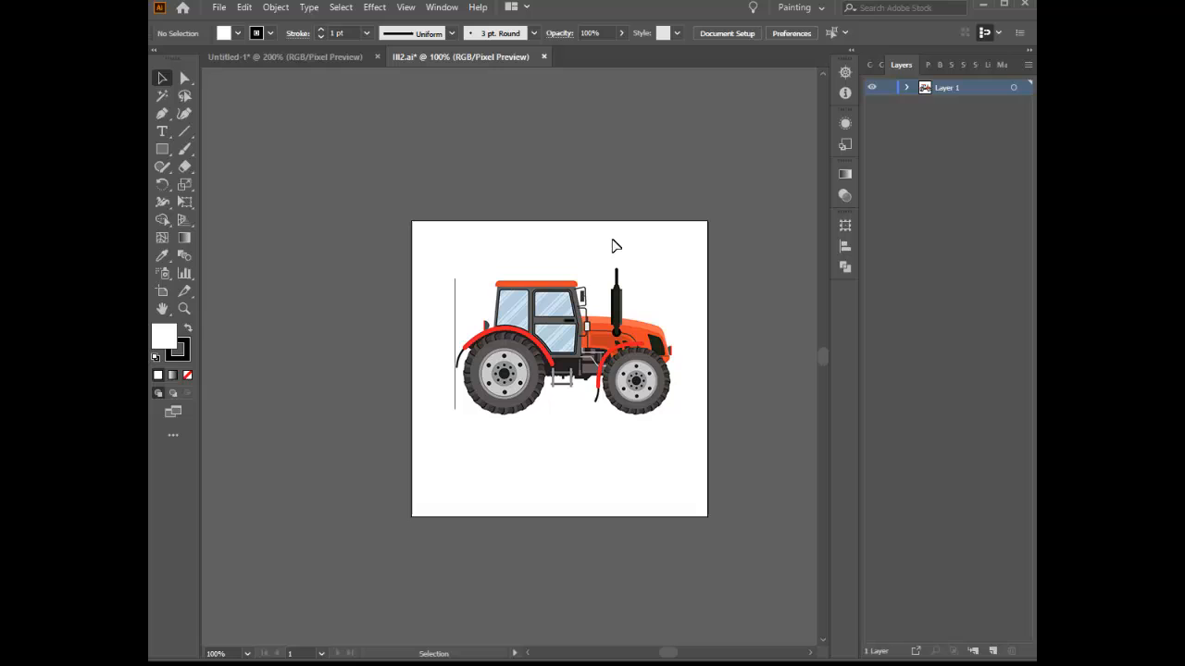
# Make Layer 1 a template layer with images dimmed to 50% and add a new layer above it
pyautogui.click(978, 107)
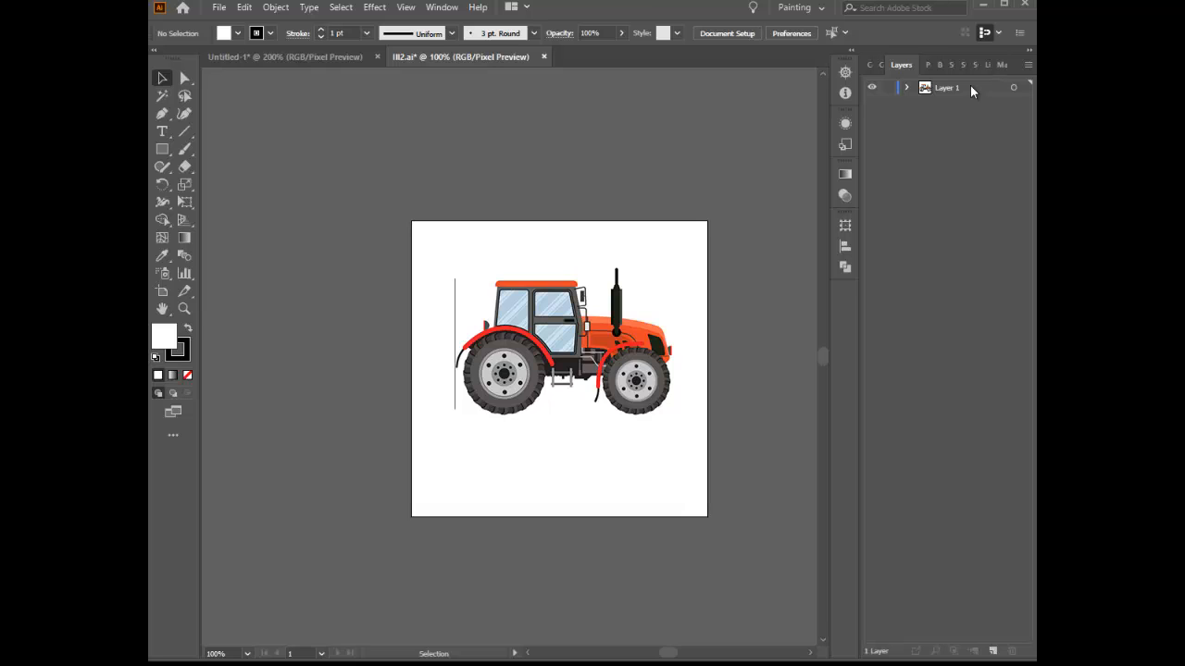
pyautogui.doubleClick(970, 87)
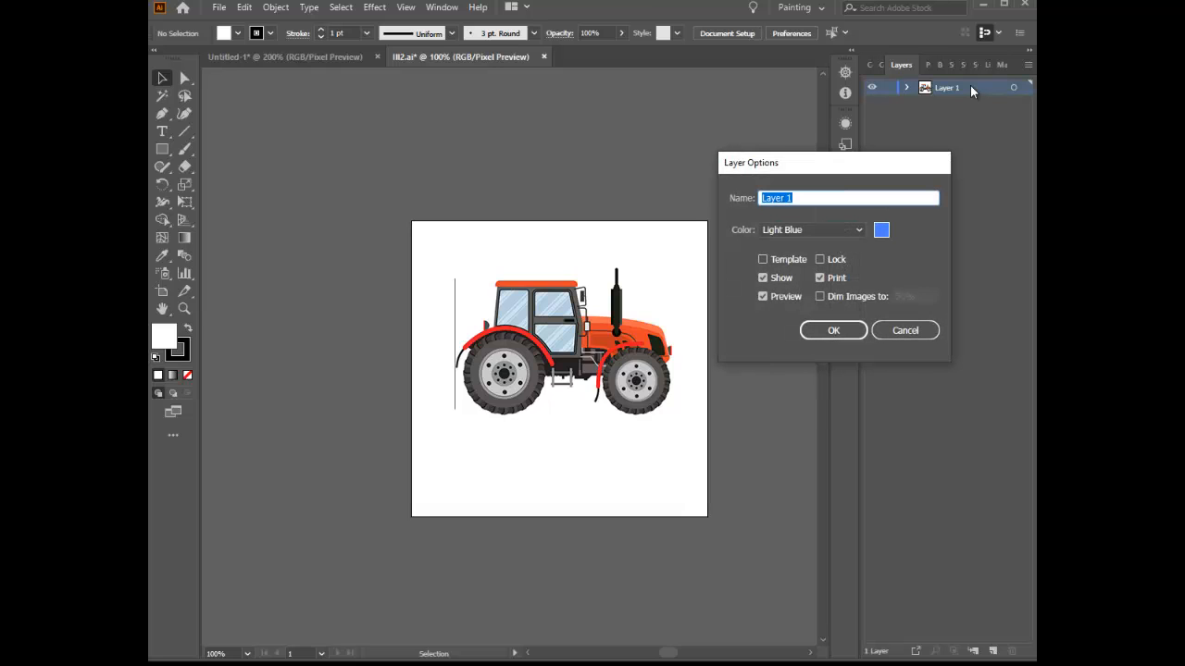
pyautogui.click(762, 259)
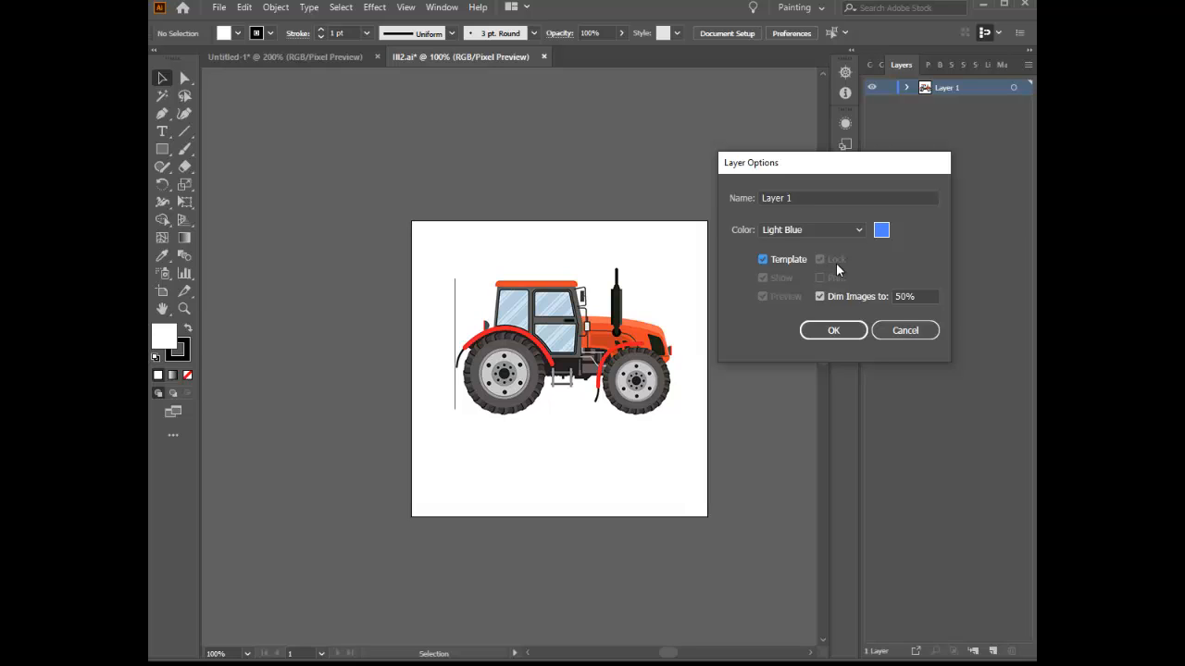
pyautogui.click(834, 331)
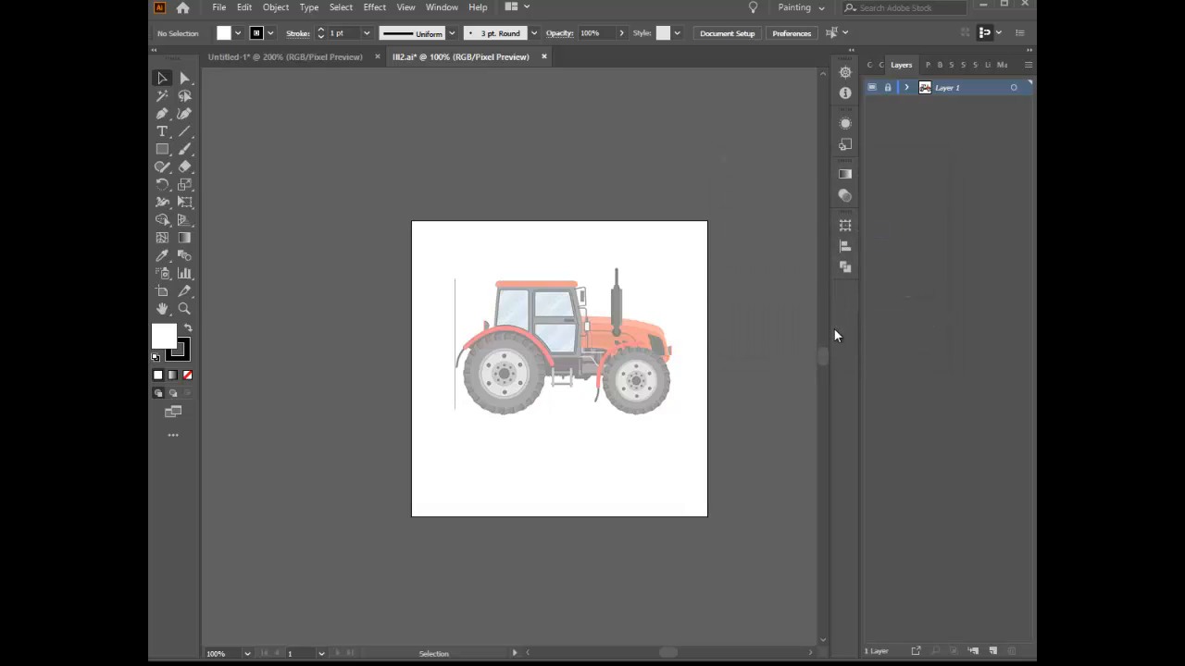
pyautogui.click(994, 653)
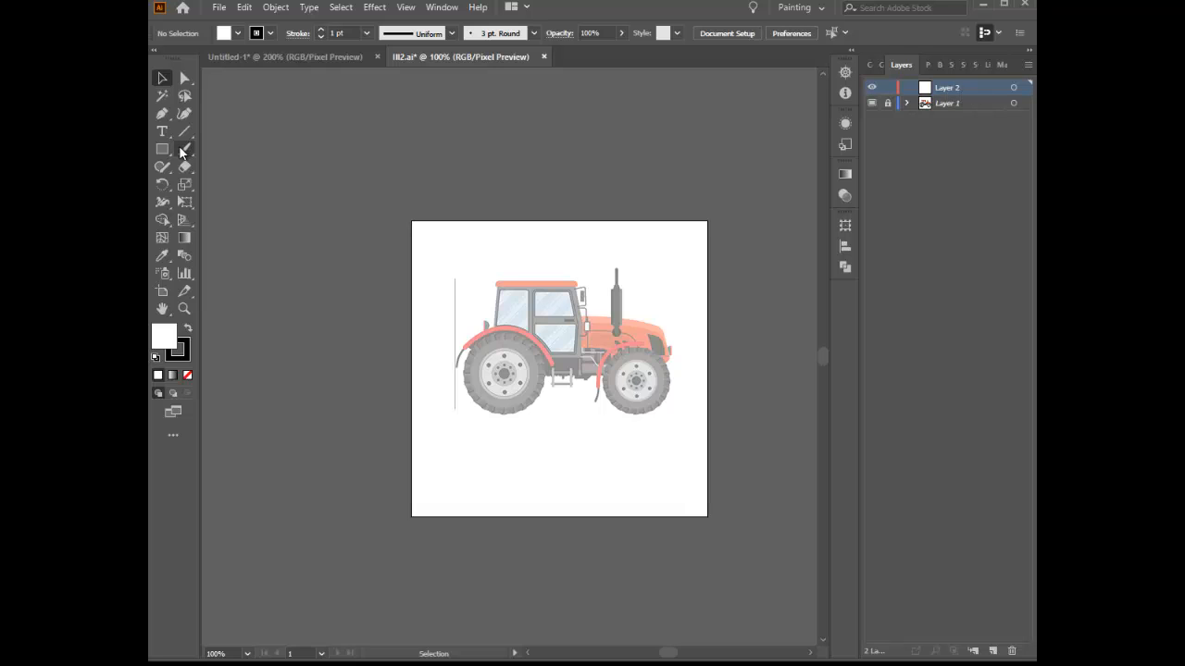
# Activate the Paintbrush tool and set its stroke weight to 0.5 pt
pyautogui.click(184, 152)
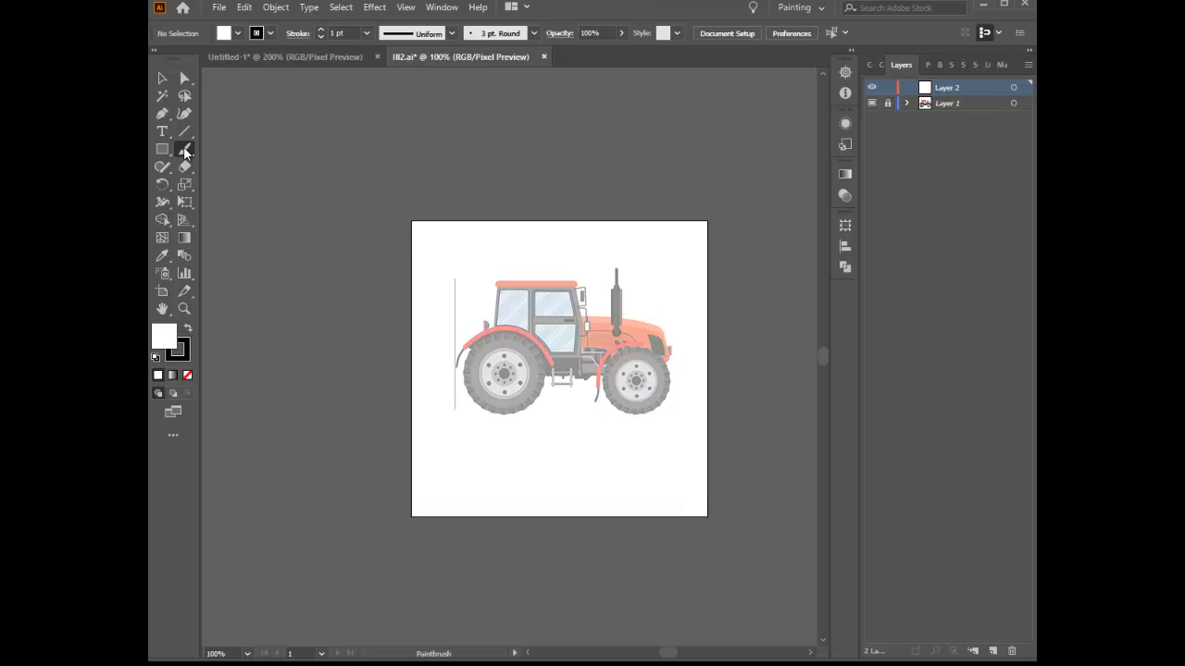
pyautogui.click(184, 152)
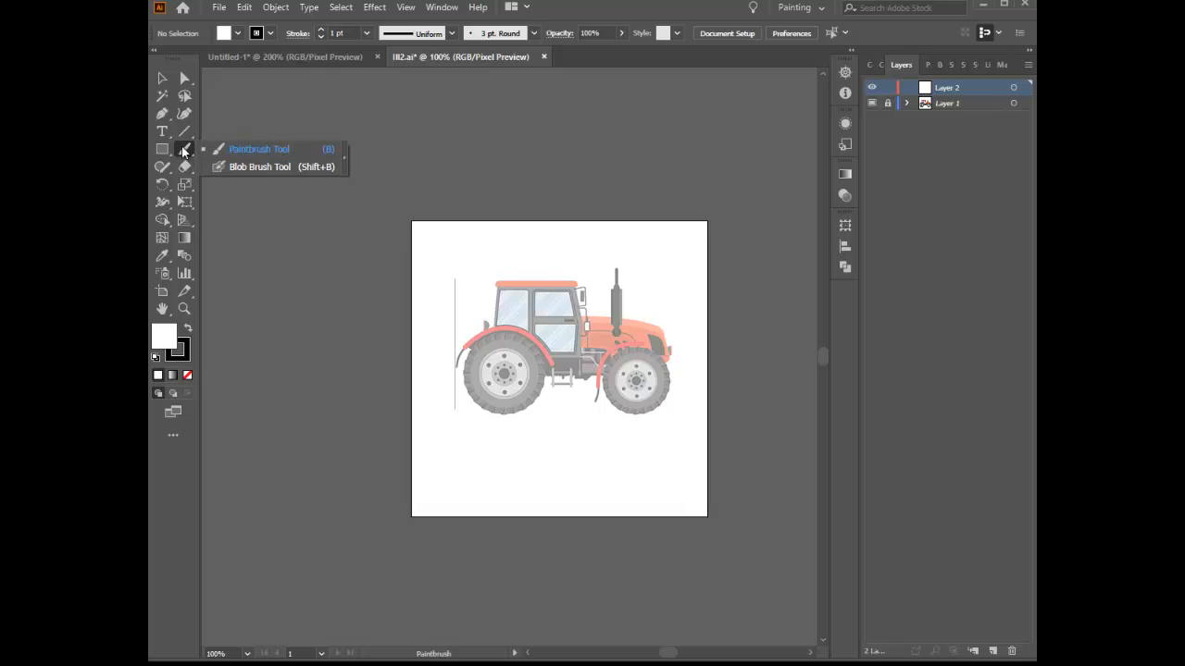
pyautogui.click(366, 35)
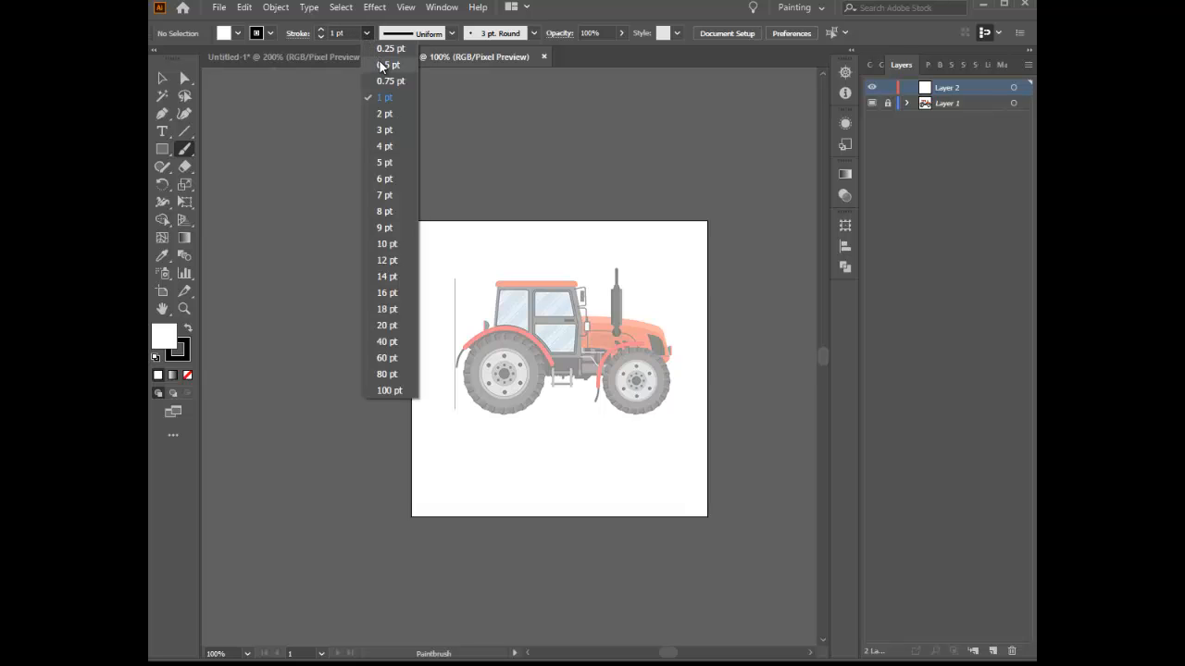
pyautogui.click(381, 65)
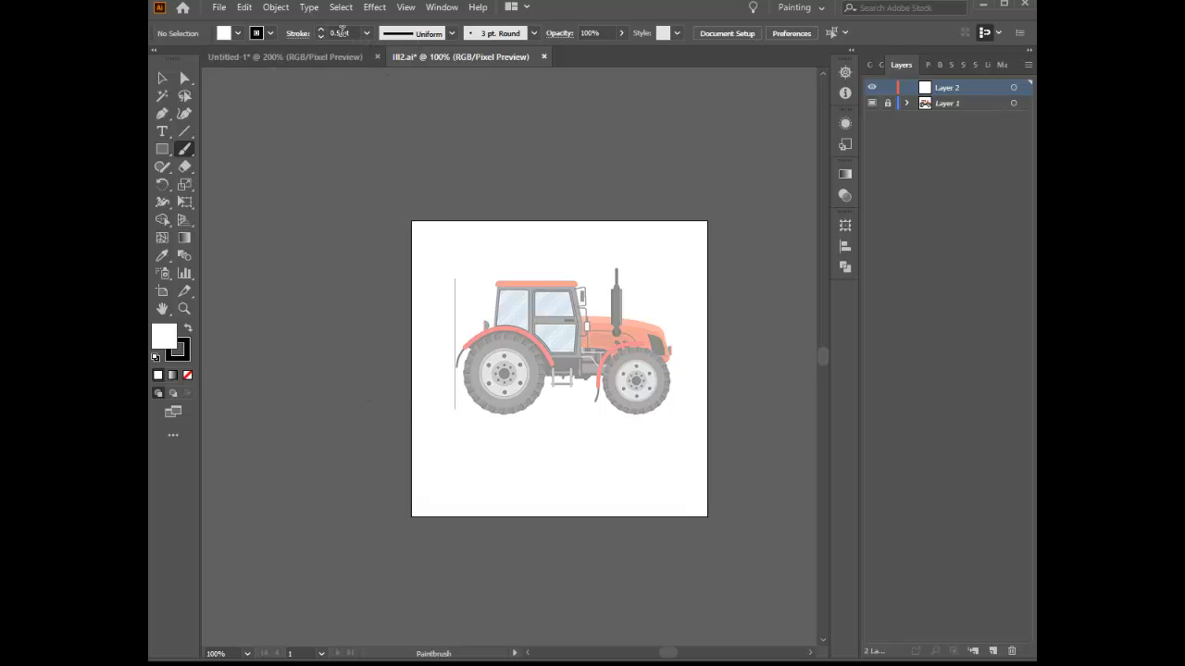
# Try a 0.25 pt stroke weight for the brush and set it back to 0.5 pt
pyautogui.click(341, 33)
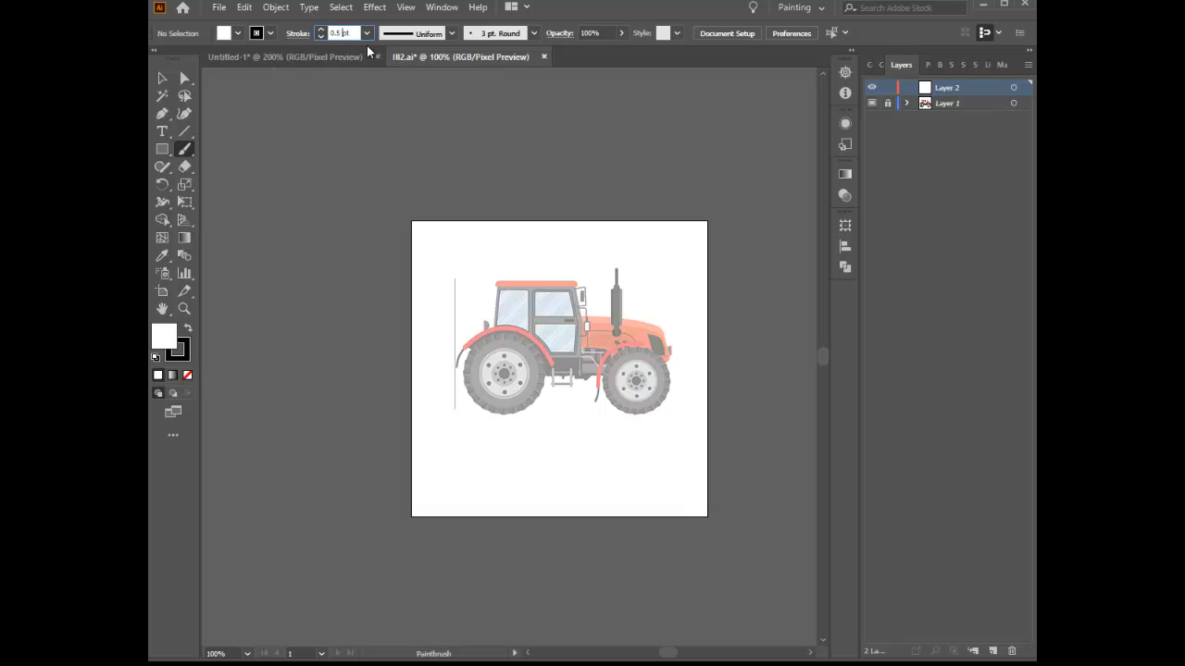
pyautogui.click(369, 35)
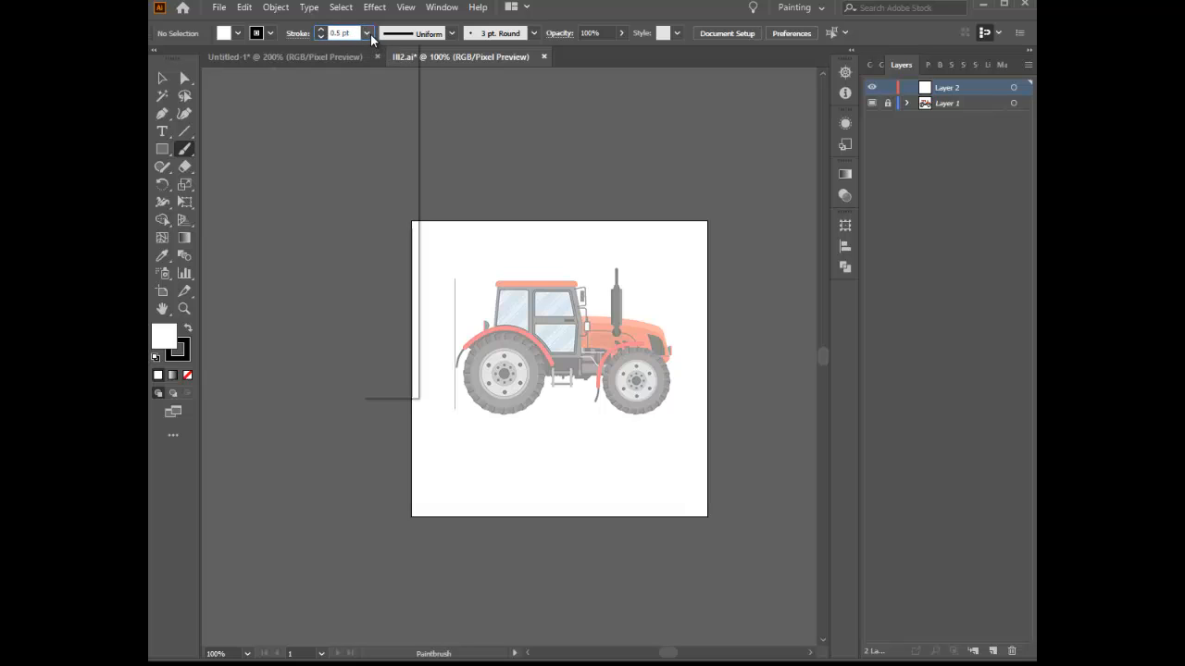
pyautogui.click(381, 45)
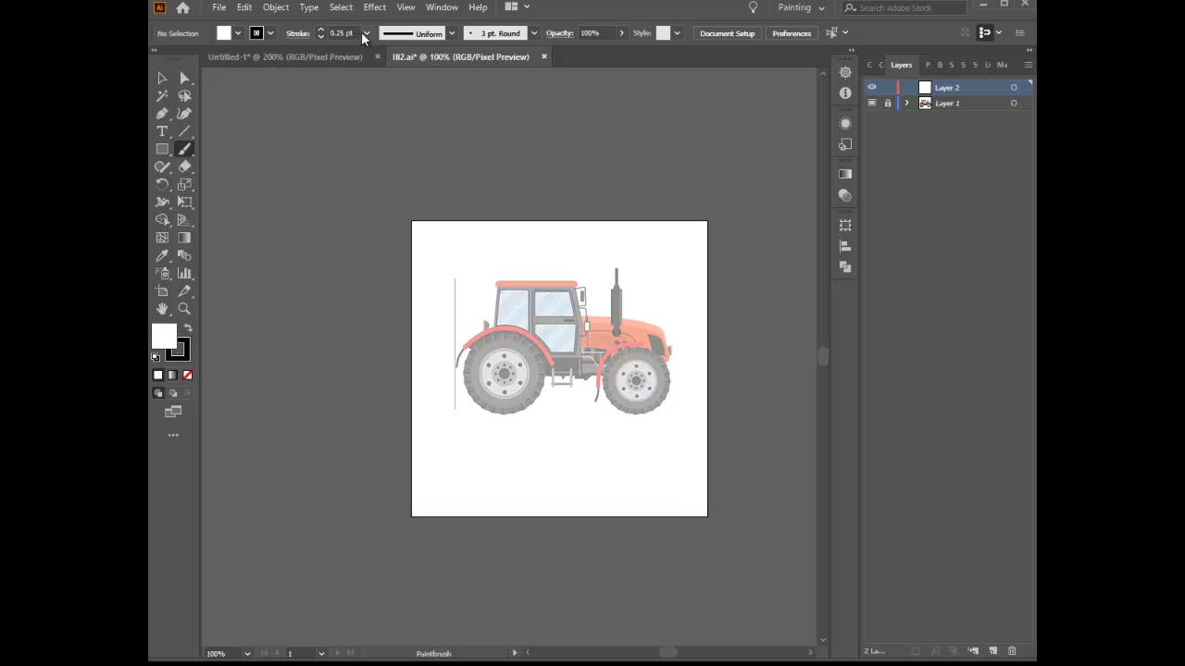
pyautogui.click(366, 33)
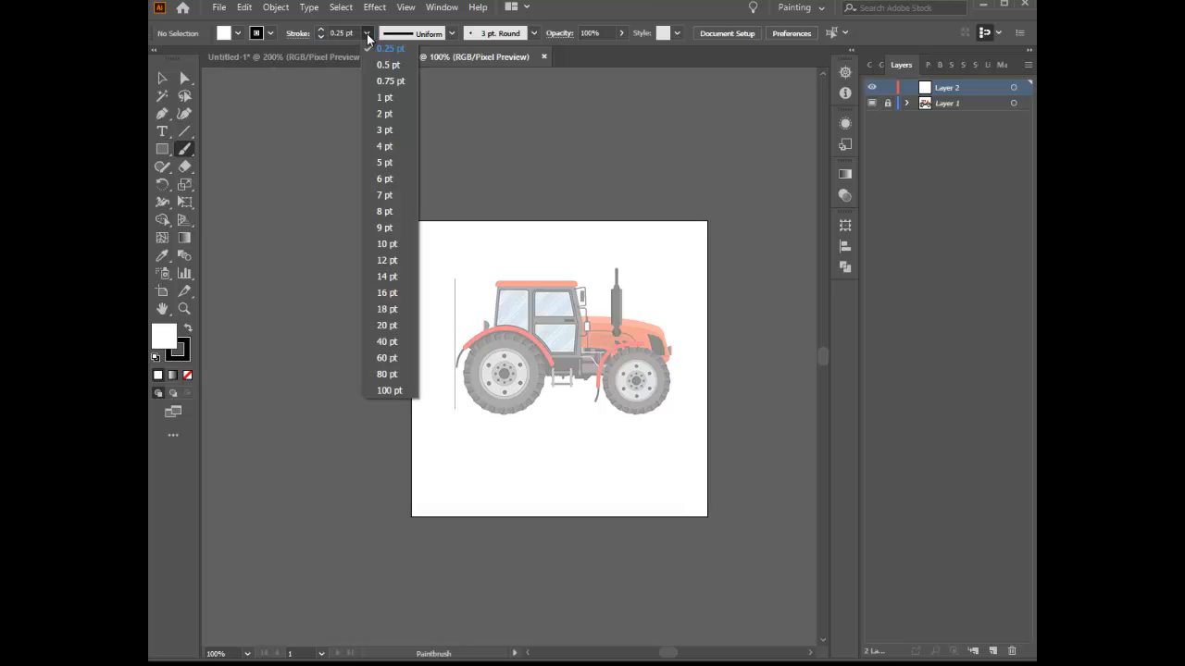
pyautogui.click(384, 64)
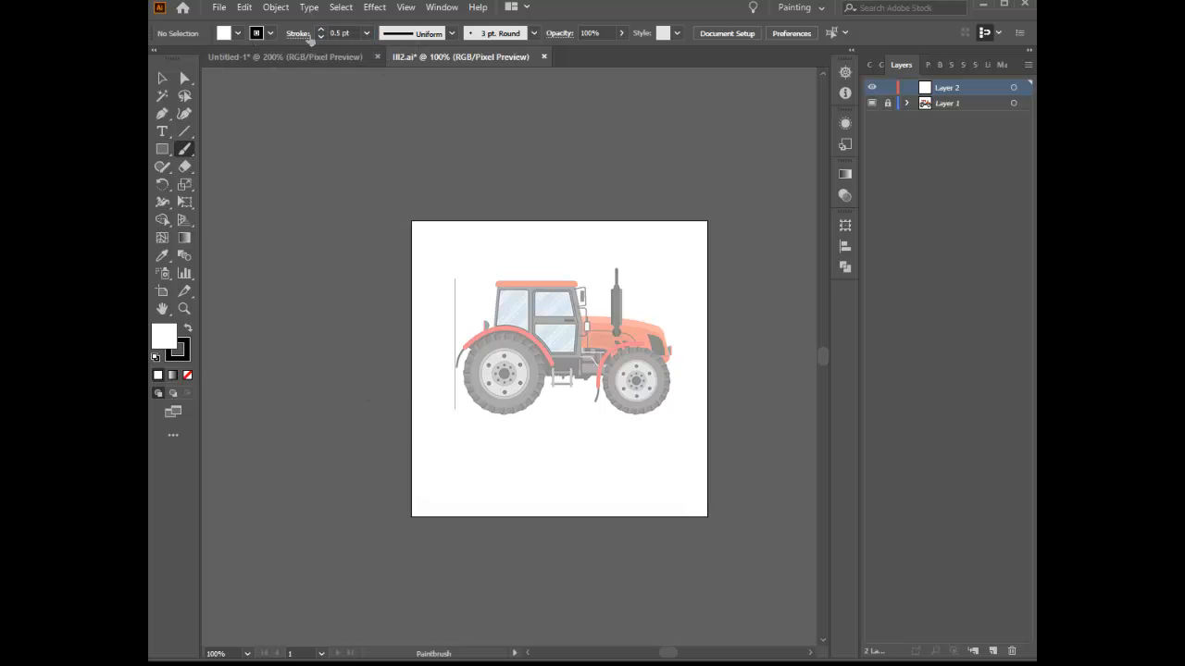
pyautogui.click(339, 33)
# Set the brush's stroke colour to black and its fill to None, and get ready to zoom in on the tractor
pyautogui.click(259, 36)
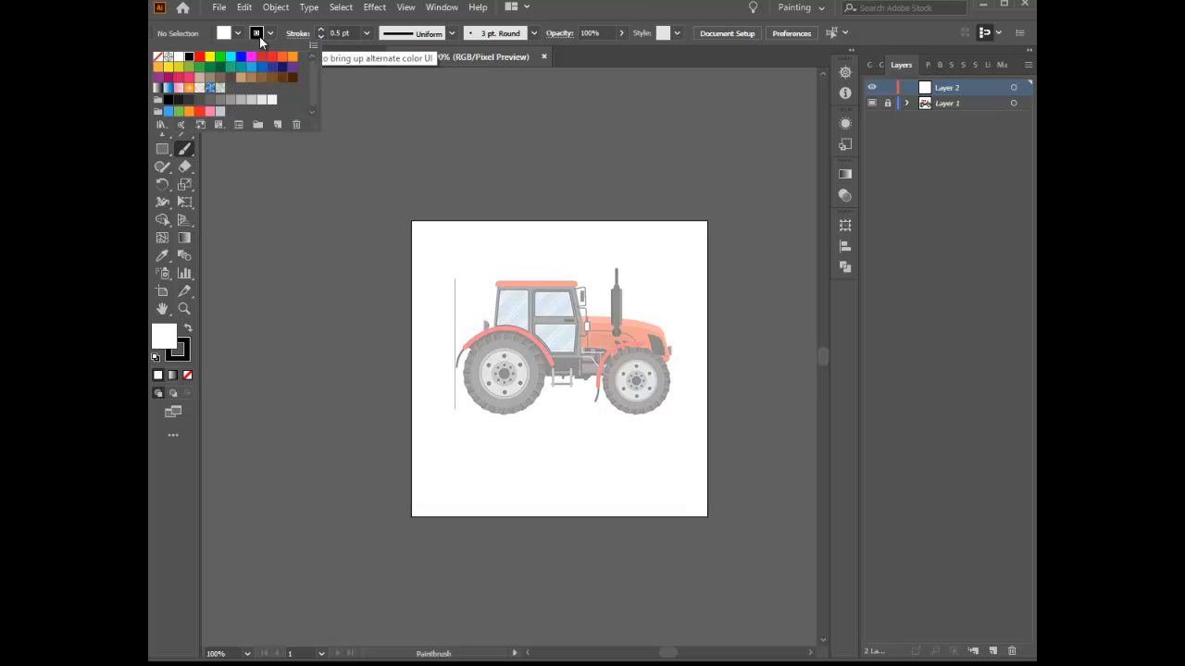
pyautogui.click(168, 101)
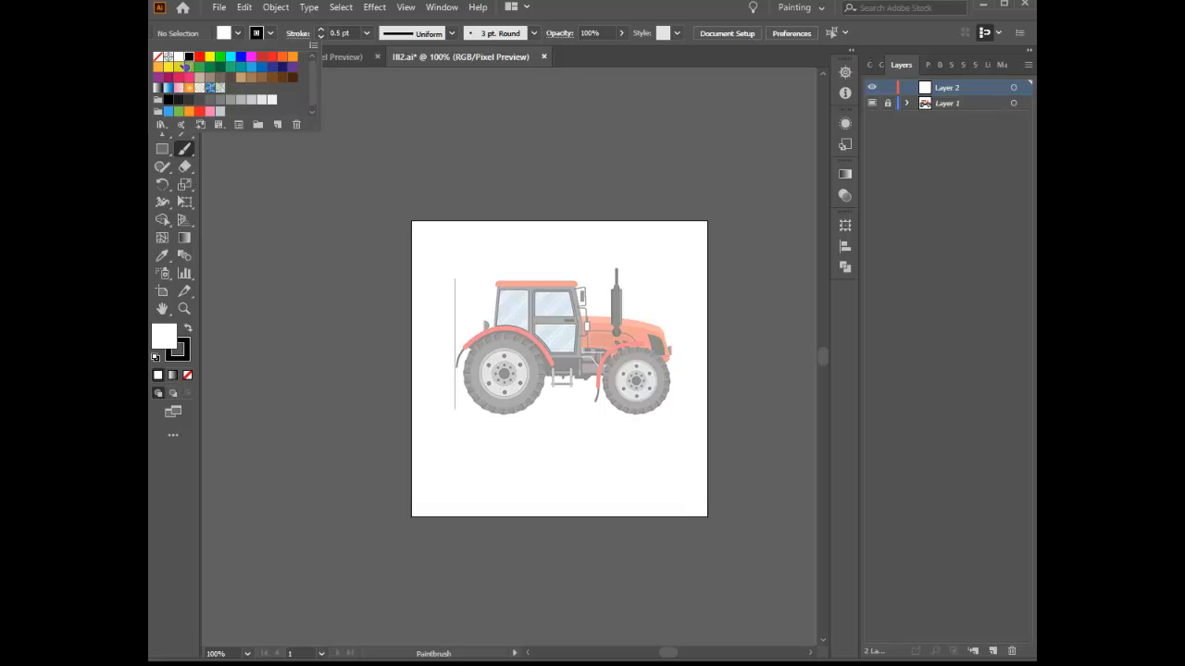
pyautogui.click(224, 34)
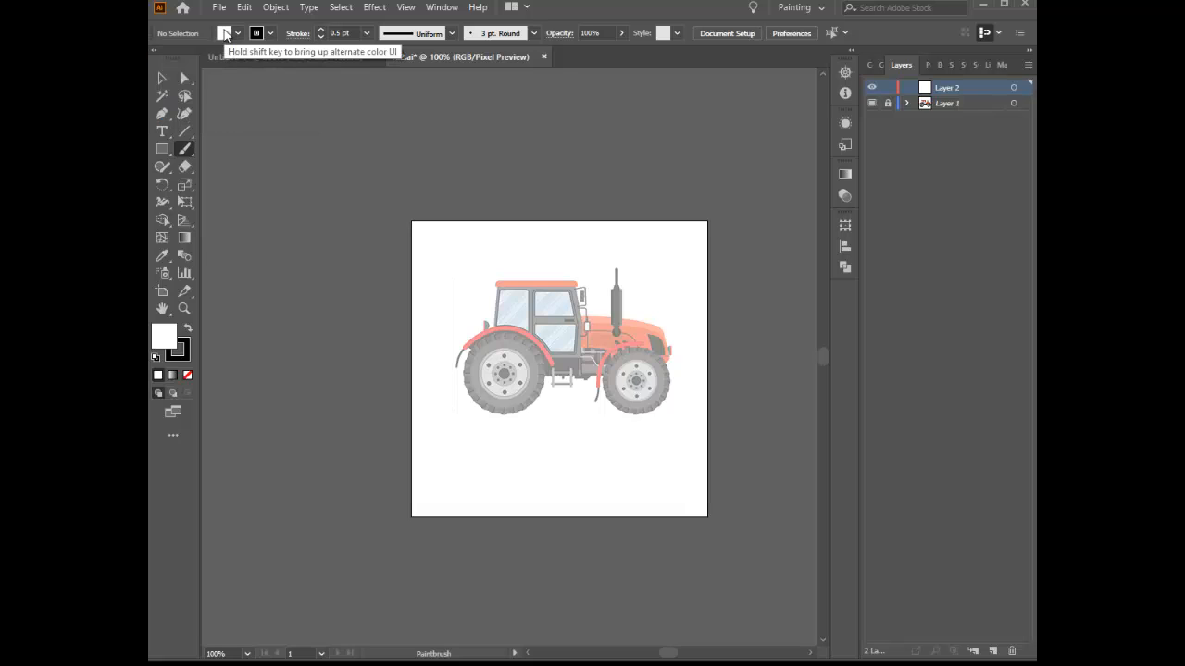
pyautogui.click(225, 34)
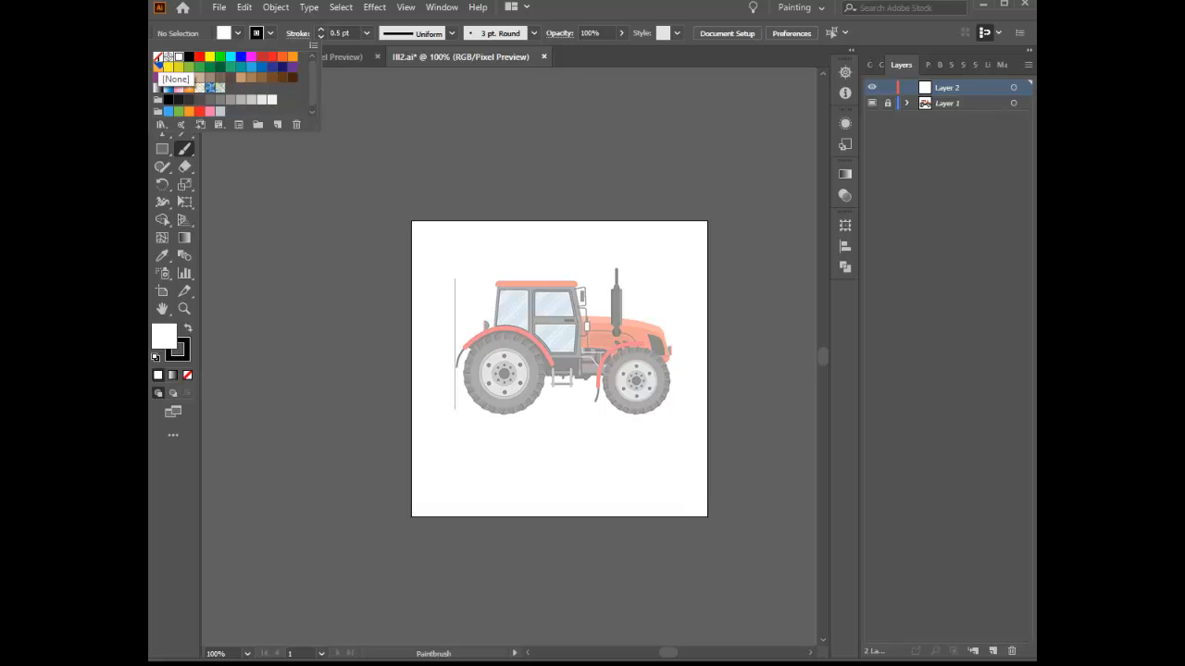
pyautogui.click(158, 62)
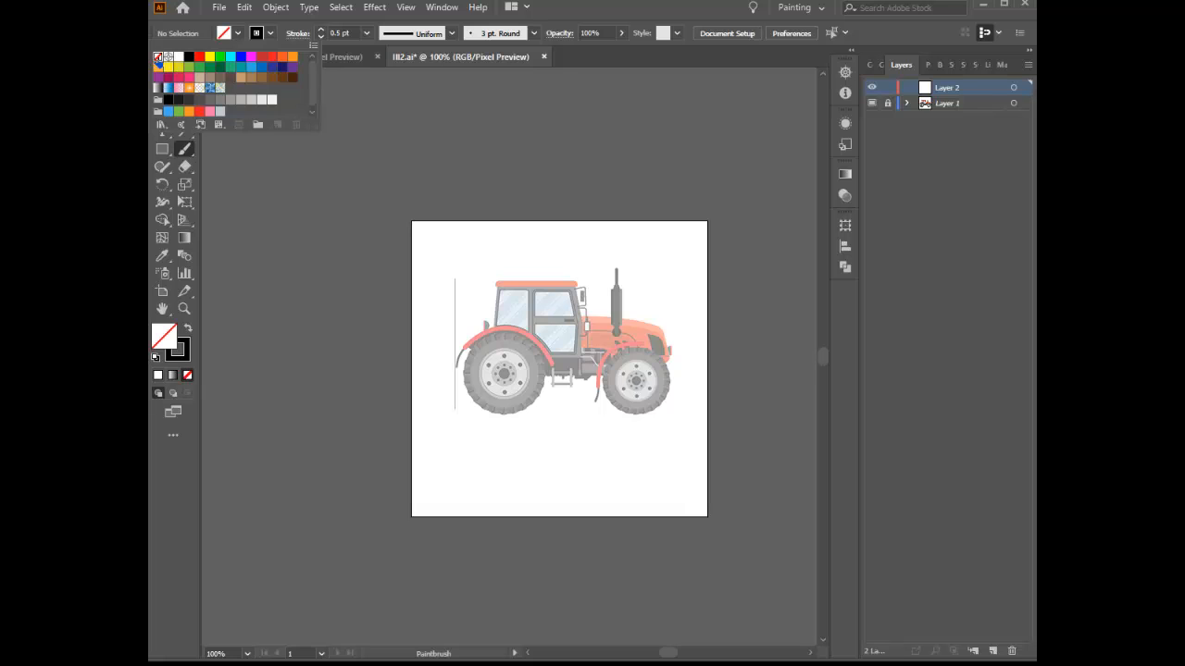
pyautogui.click(590, 11)
pyautogui.press('z')
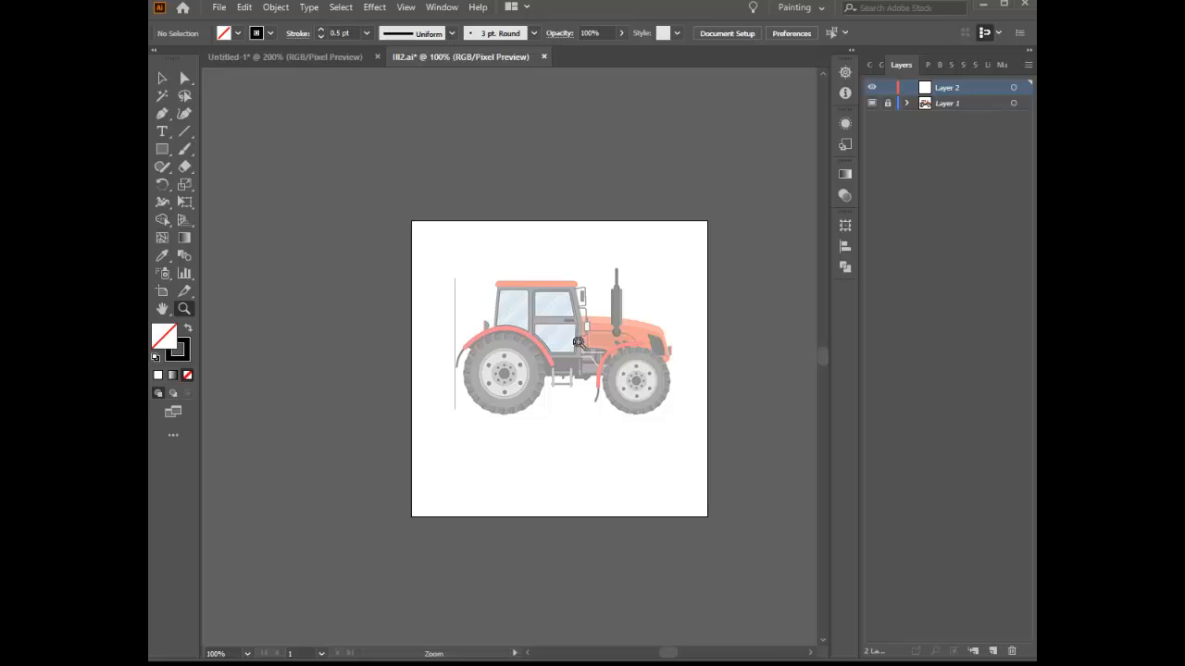
# Trace the curved rear fender with one Paintbrush stroke, from its rear tip over the wheel to its front end
pyautogui.click(577, 342)
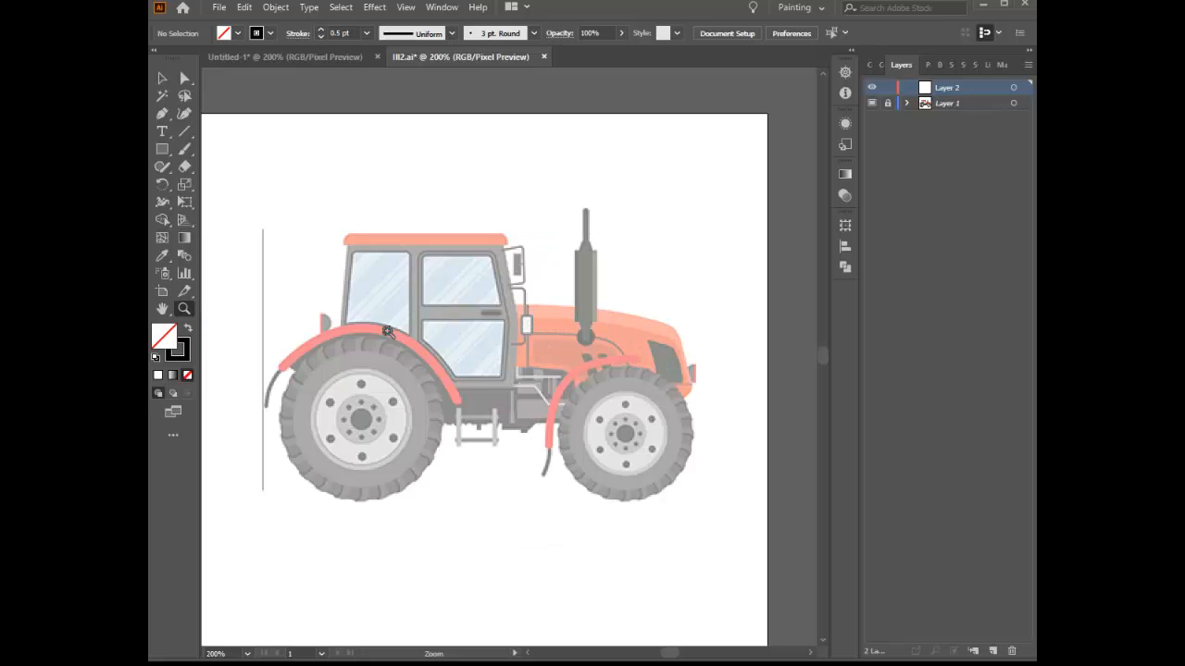
pyautogui.click(375, 367)
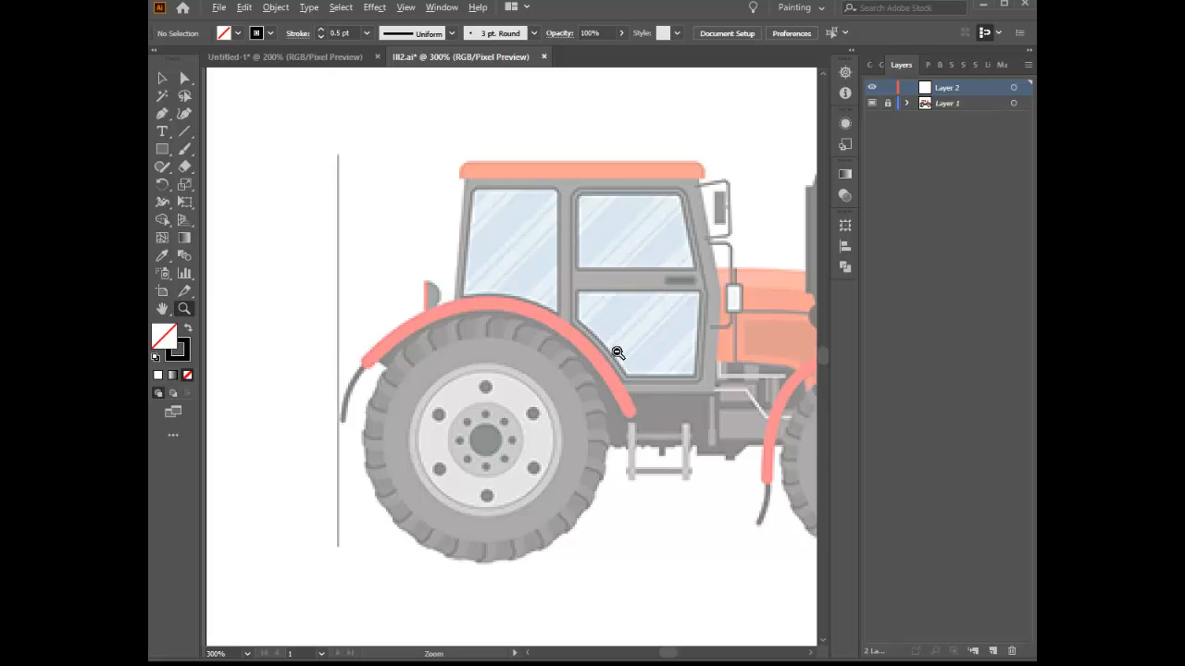
pyautogui.hotkey('ctrl', '-')
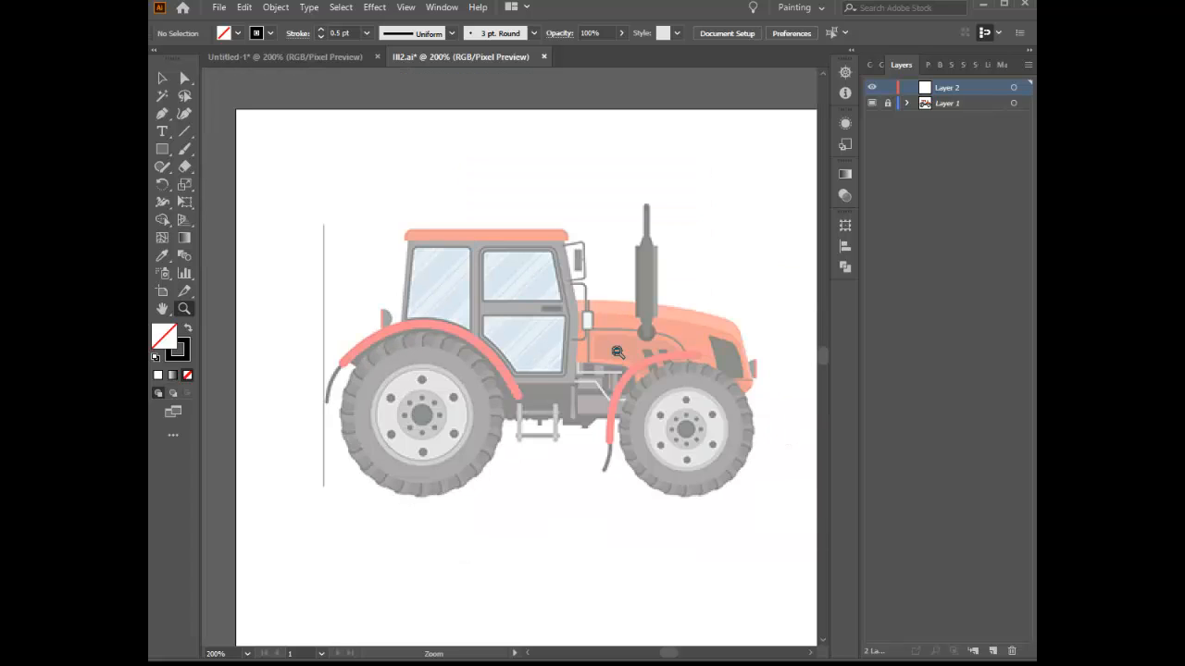
pyautogui.click(185, 150)
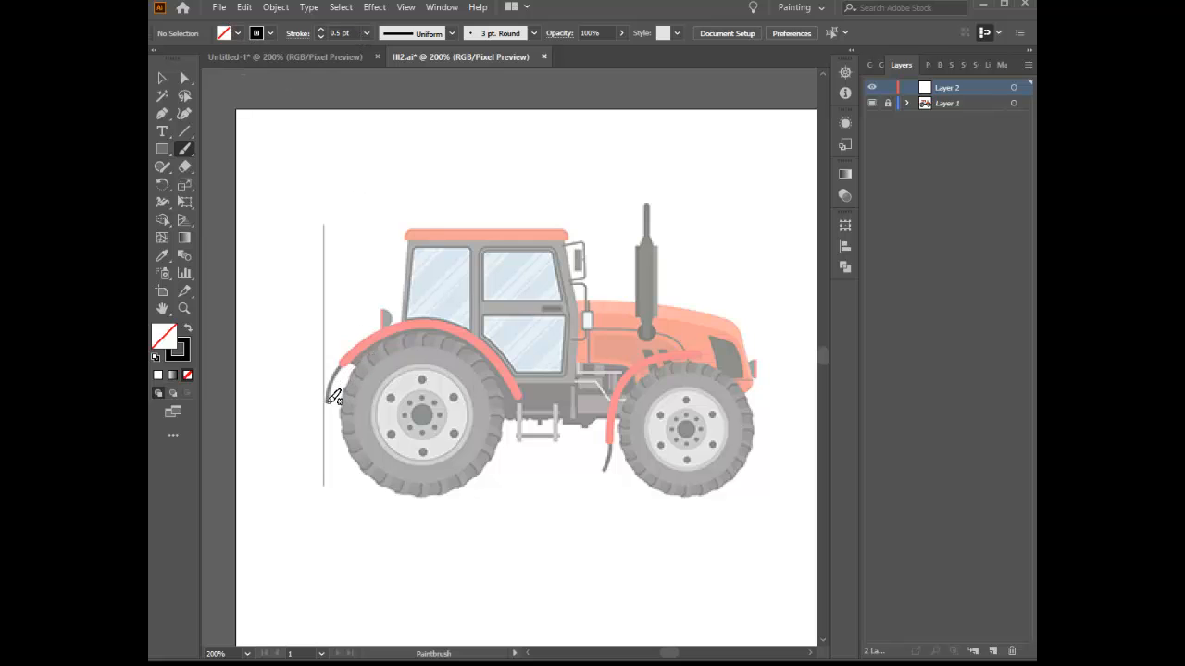
pyautogui.moveTo(328, 399)
pyautogui.mouseDown()
pyautogui.moveTo(361, 346)
pyautogui.moveTo(416, 321)
pyautogui.moveTo(489, 345)
pyautogui.moveTo(520, 401)
pyautogui.mouseUp()
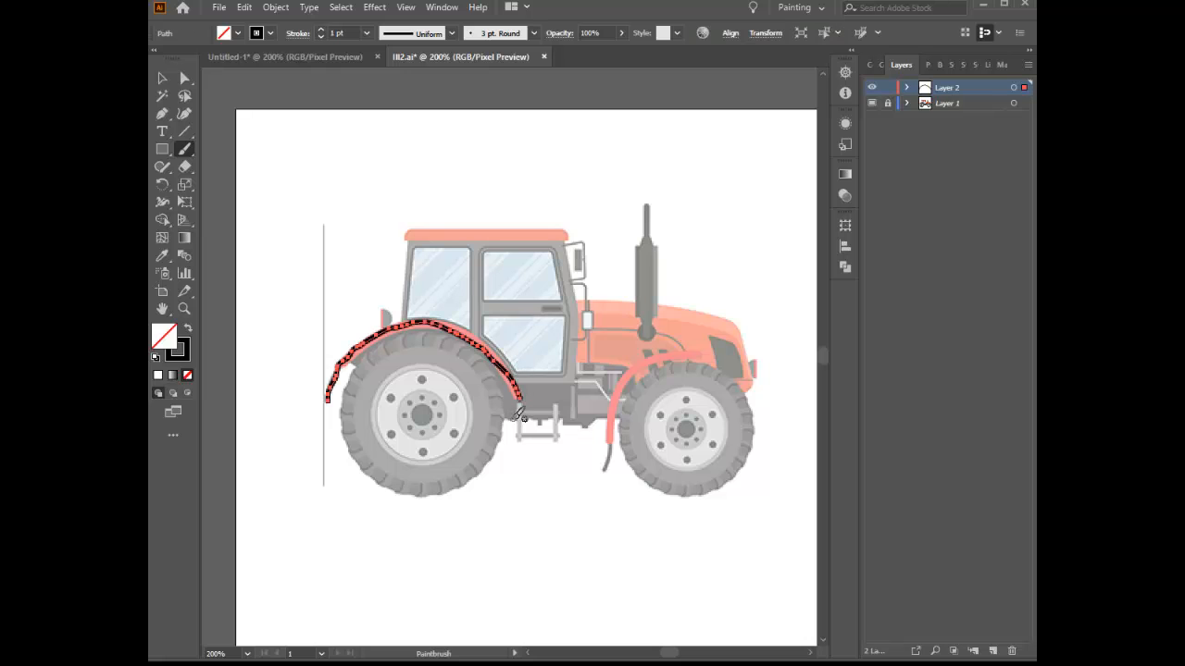
# Turn off Edit Selected Paths in the Paintbrush tool options
pyautogui.press('Return')
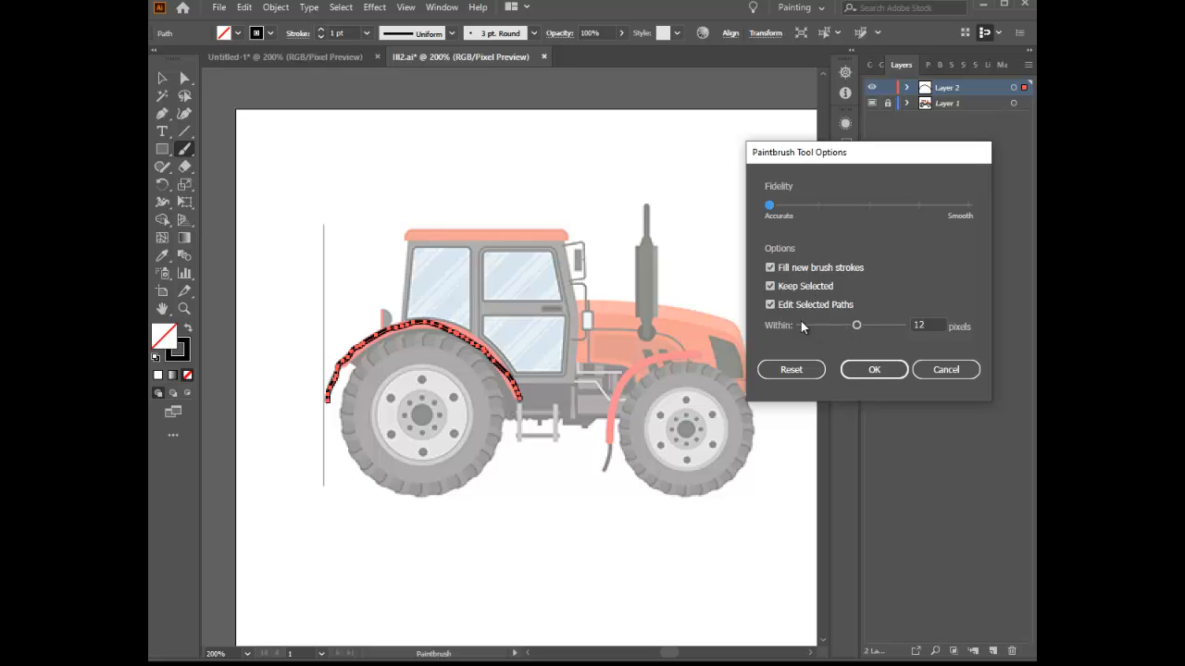
pyautogui.click(770, 306)
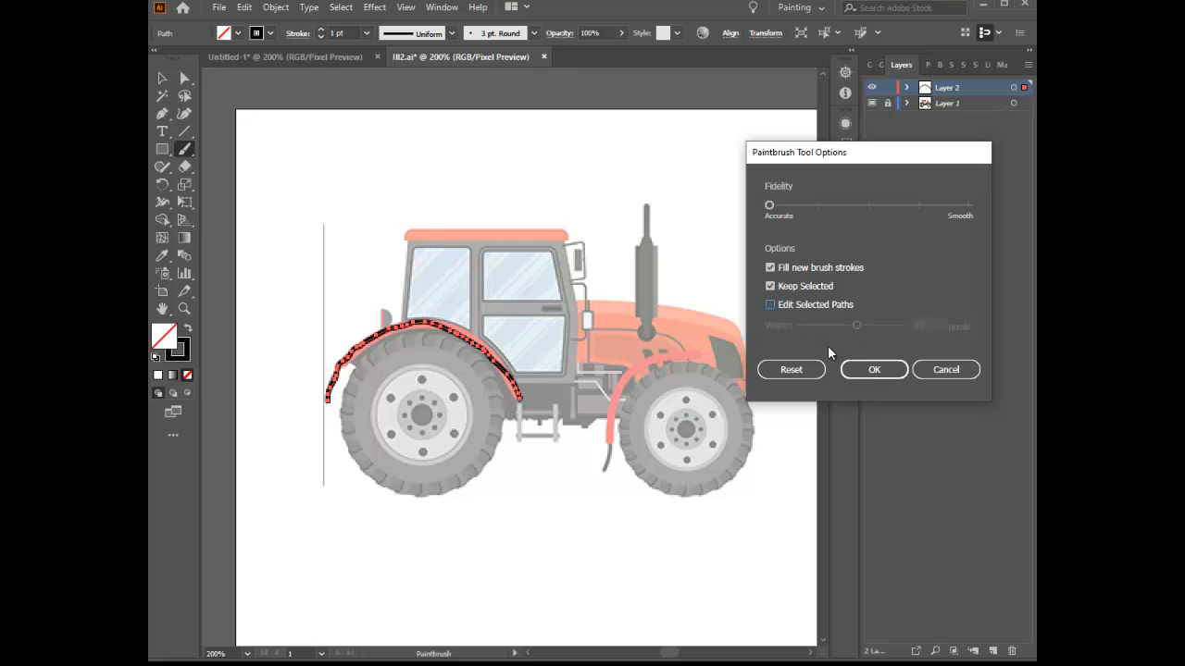
pyautogui.click(878, 370)
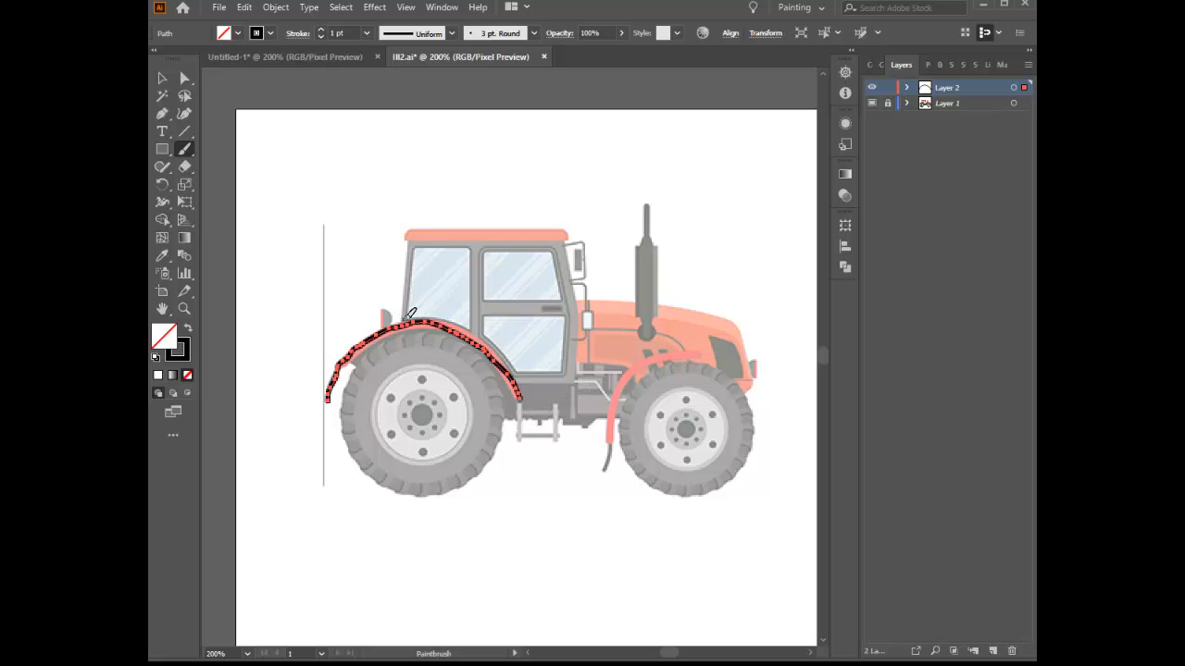
# Trace the cab's outline around the windows and door with the Paintbrush, and add the inner window and door frame lines
pyautogui.moveTo(406, 319); pyautogui.dragTo(410, 285)
pyautogui.moveTo(413, 269)
pyautogui.mouseDown()
pyautogui.moveTo(415, 238)
pyautogui.moveTo(558, 243)
pyautogui.moveTo(580, 294)
pyautogui.moveTo(578, 374)
pyautogui.moveTo(514, 372)
pyautogui.moveTo(466, 324)
pyautogui.moveTo(402, 319)
pyautogui.mouseUp()
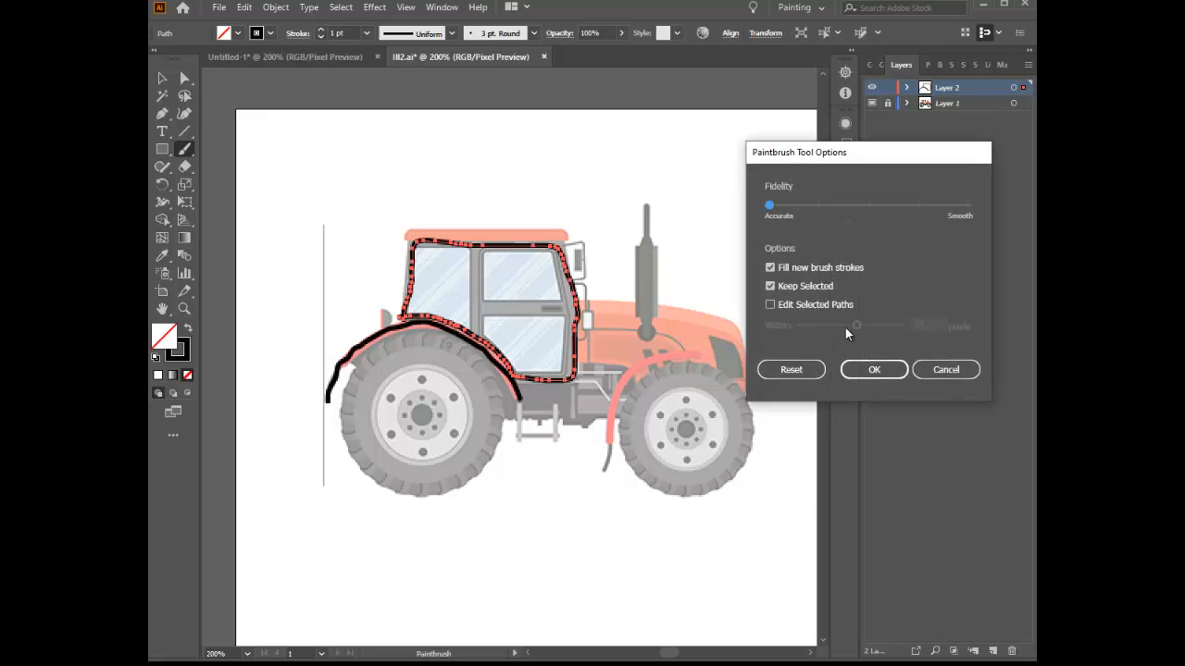
pyautogui.click(874, 369)
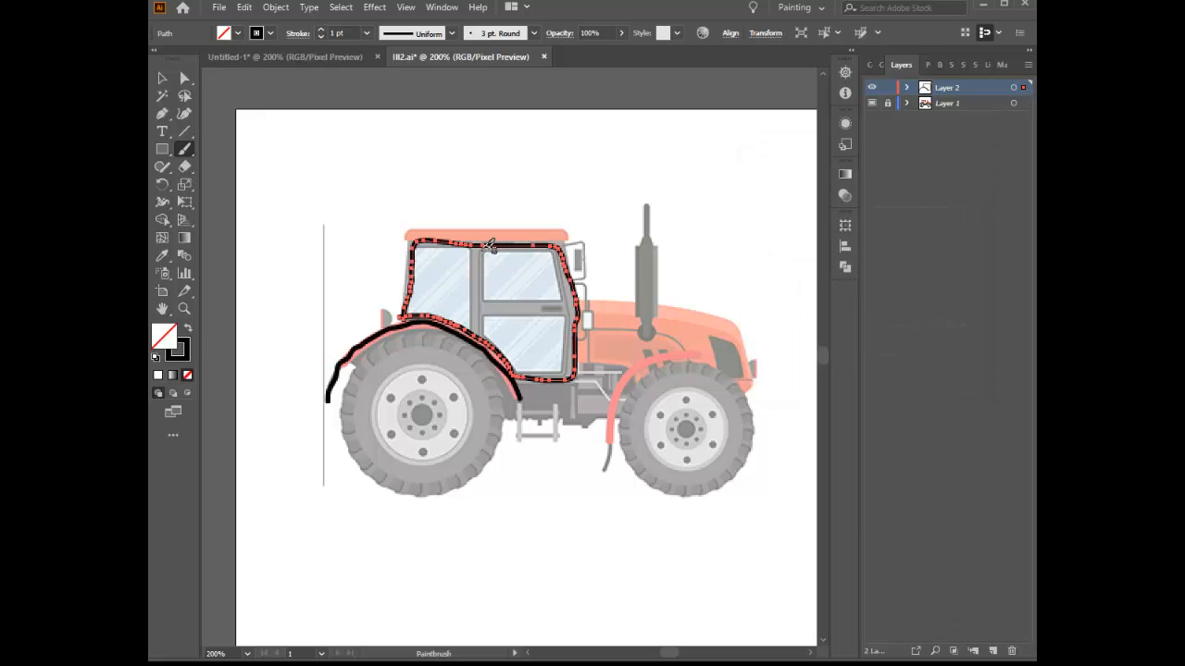
pyautogui.moveTo(478, 244)
pyautogui.mouseDown()
pyautogui.moveTo(480, 328)
pyautogui.moveTo(484, 308)
pyautogui.moveTo(573, 303)
pyautogui.mouseUp()
pyautogui.moveTo(555, 246)
pyautogui.mouseDown()
pyautogui.moveTo(576, 313)
pyautogui.moveTo(571, 370)
pyautogui.mouseUp()
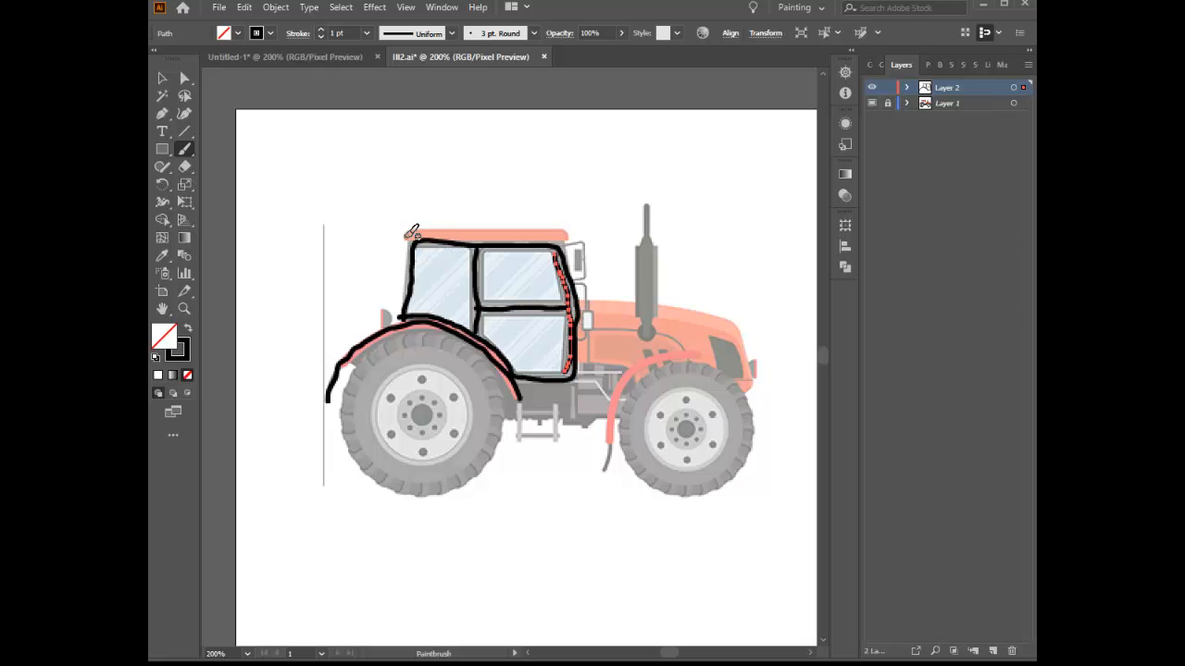
# Try a freehand outline around the cab roof and remove it from the drawing
pyautogui.moveTo(407, 236)
pyautogui.mouseDown()
pyautogui.moveTo(573, 240)
pyautogui.moveTo(562, 224)
pyautogui.moveTo(410, 227)
pyautogui.moveTo(567, 243)
pyautogui.mouseUp()
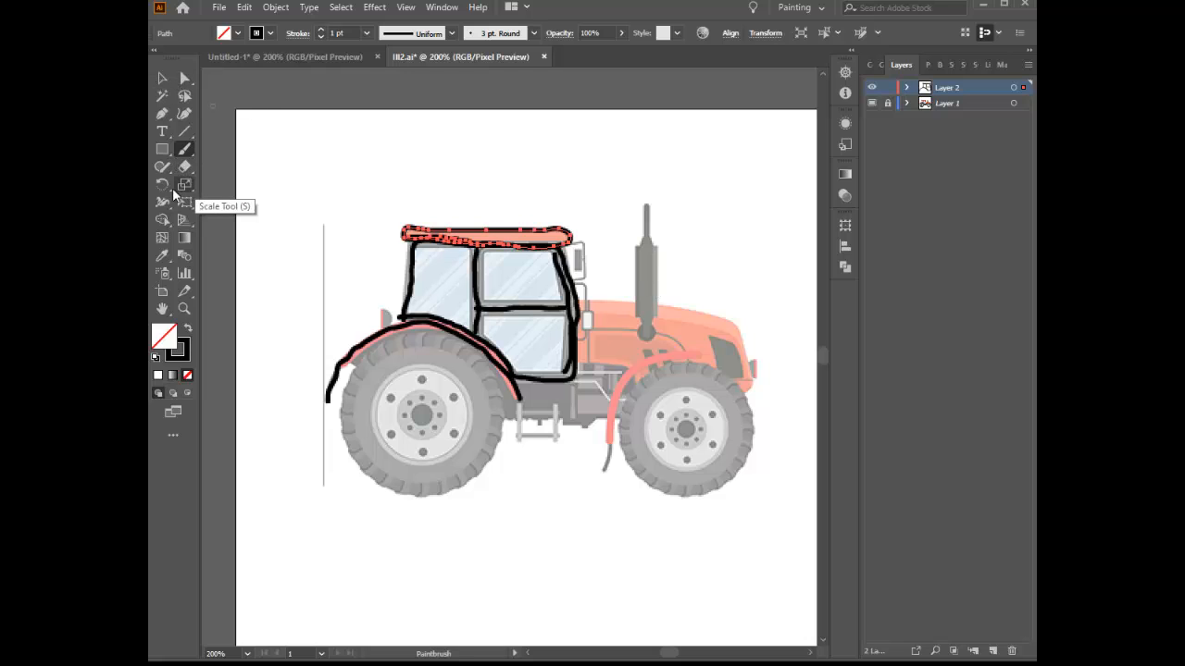
pyautogui.click(183, 171)
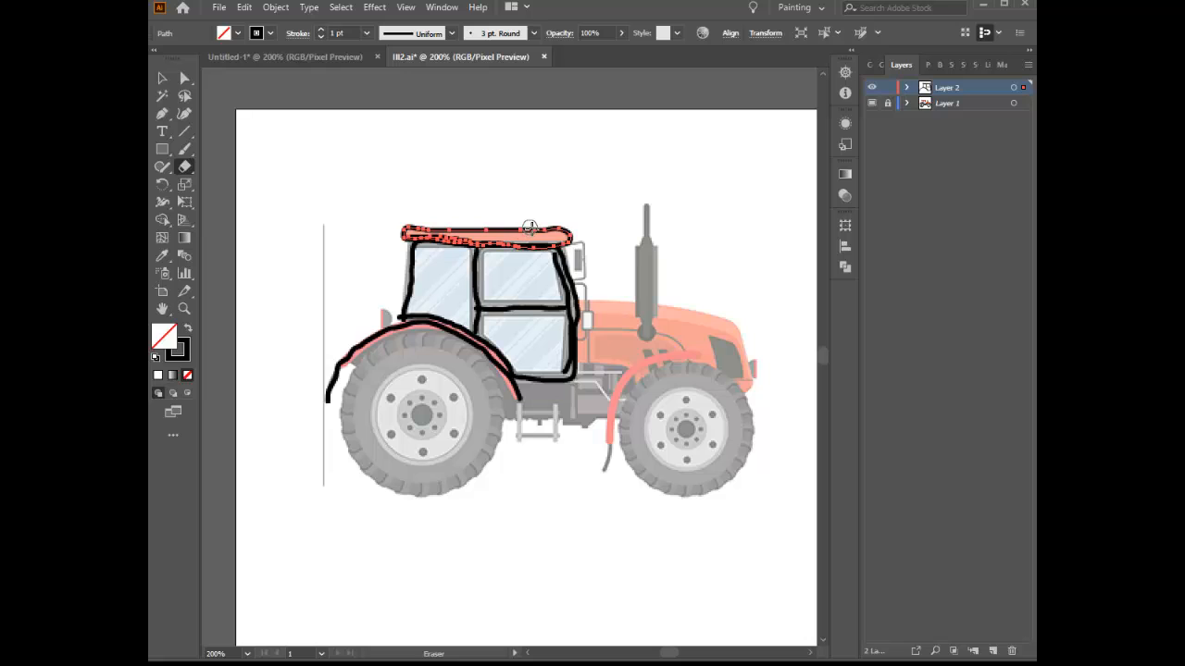
pyautogui.moveTo(572, 230)
pyautogui.mouseDown()
pyautogui.moveTo(403, 227)
pyautogui.moveTo(570, 237)
pyautogui.moveTo(400, 237)
pyautogui.moveTo(508, 242)
pyautogui.moveTo(399, 239)
pyautogui.mouseUp()
pyautogui.hotkey('ctrl', 'z')
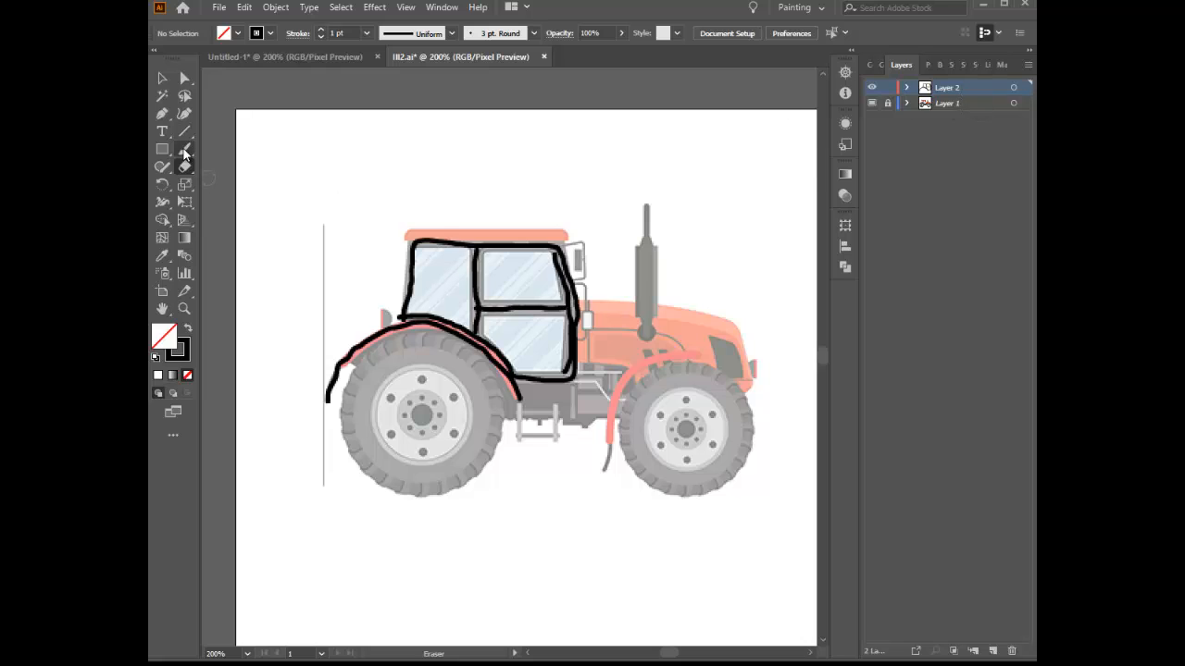
# Trace the cab roof with straight Paintbrush strokes along its edges and a short stroke closing the rear end
pyautogui.moveTo(186, 149); pyautogui.dragTo(251, 149)
pyautogui.moveTo(416, 228); pyautogui.dragTo(567, 229)
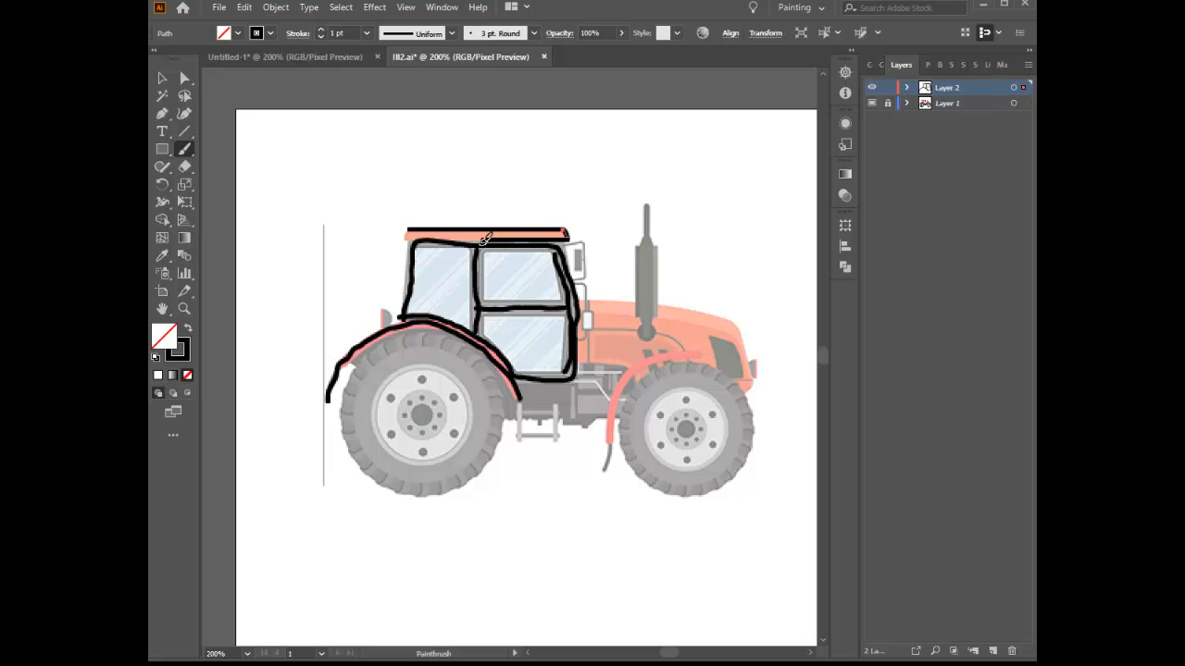
pyautogui.moveTo(412, 238); pyautogui.dragTo(399, 238)
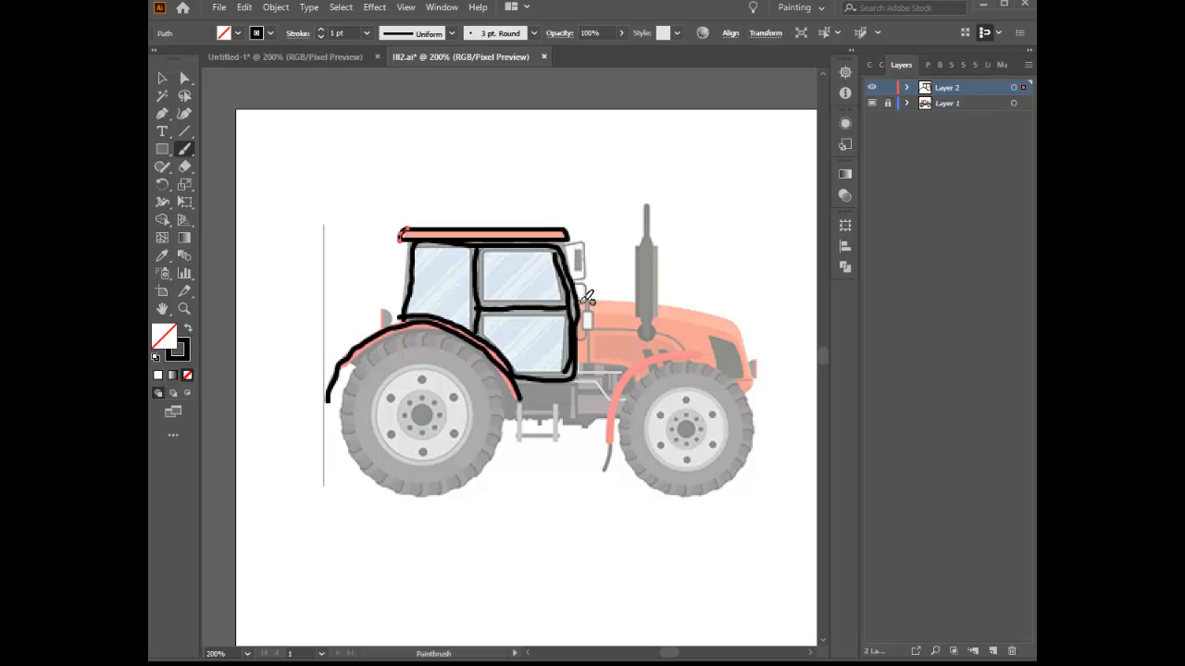
# Trace the hood's outer contour, its inner side line and the bar in front of the cab with the Paintbrush
pyautogui.moveTo(586, 297)
pyautogui.mouseDown()
pyautogui.moveTo(729, 318)
pyautogui.moveTo(745, 330)
pyautogui.moveTo(752, 382)
pyautogui.mouseUp()
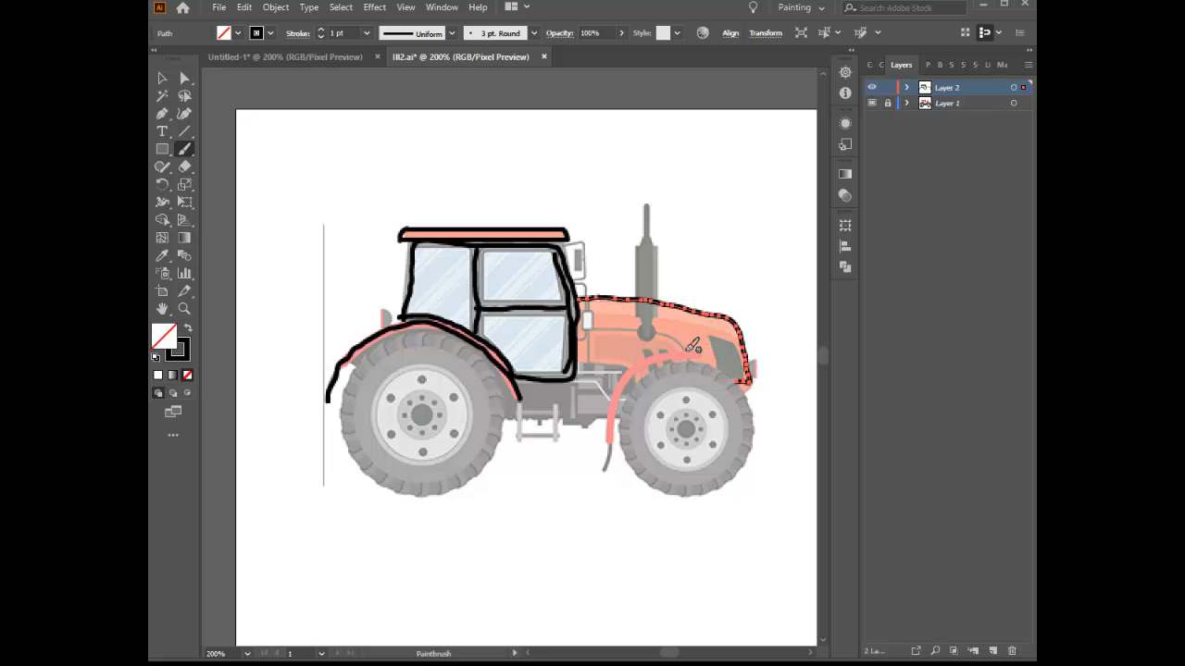
pyautogui.moveTo(683, 345); pyautogui.dragTo(597, 328)
pyautogui.moveTo(576, 281); pyautogui.dragTo(592, 355)
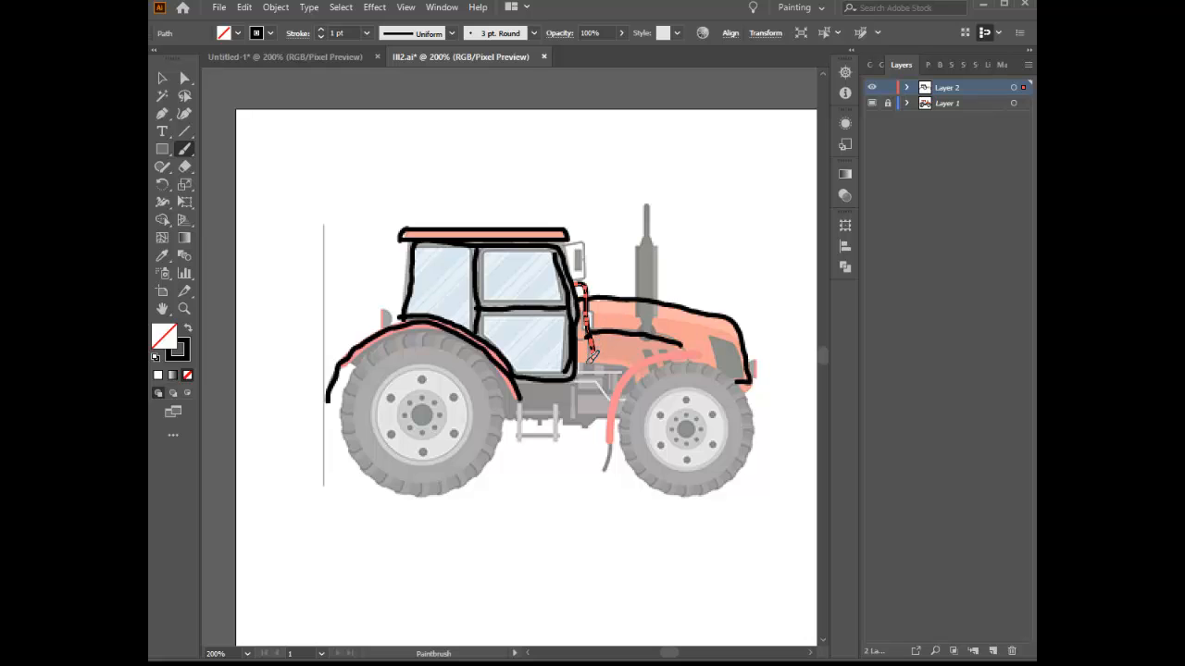
pyautogui.moveTo(591, 359); pyautogui.dragTo(591, 360)
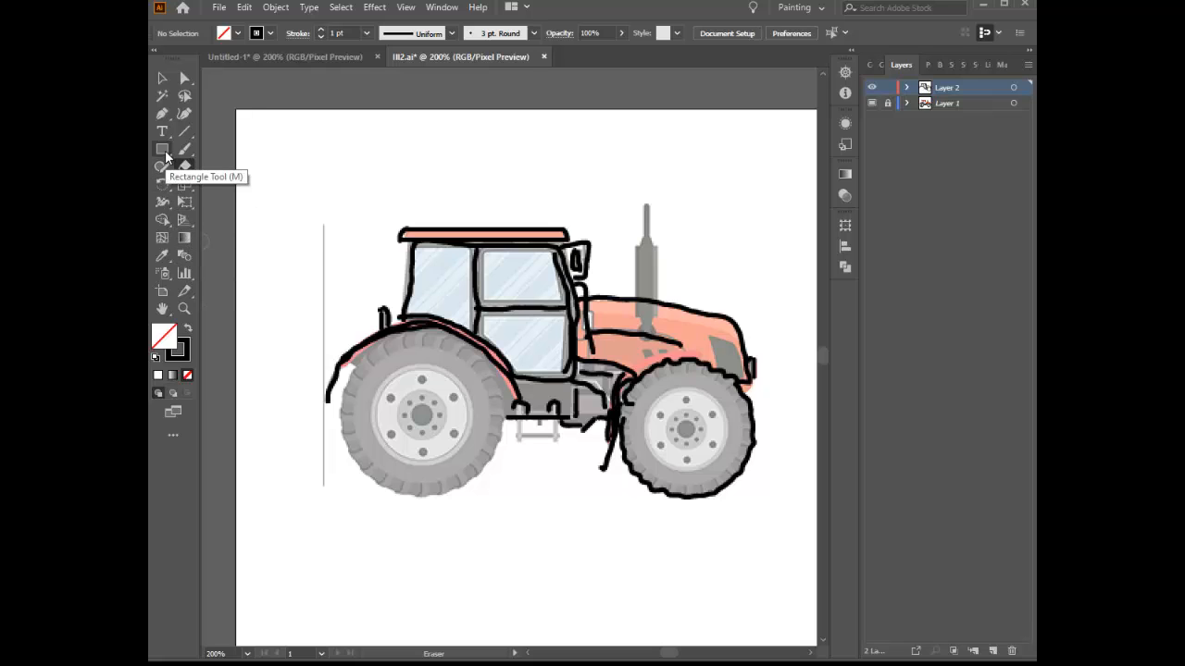
# Draw a small ellipse over the upper-left bolt hole of the front wheel
pyautogui.click(163, 151)
pyautogui.click(196, 185)
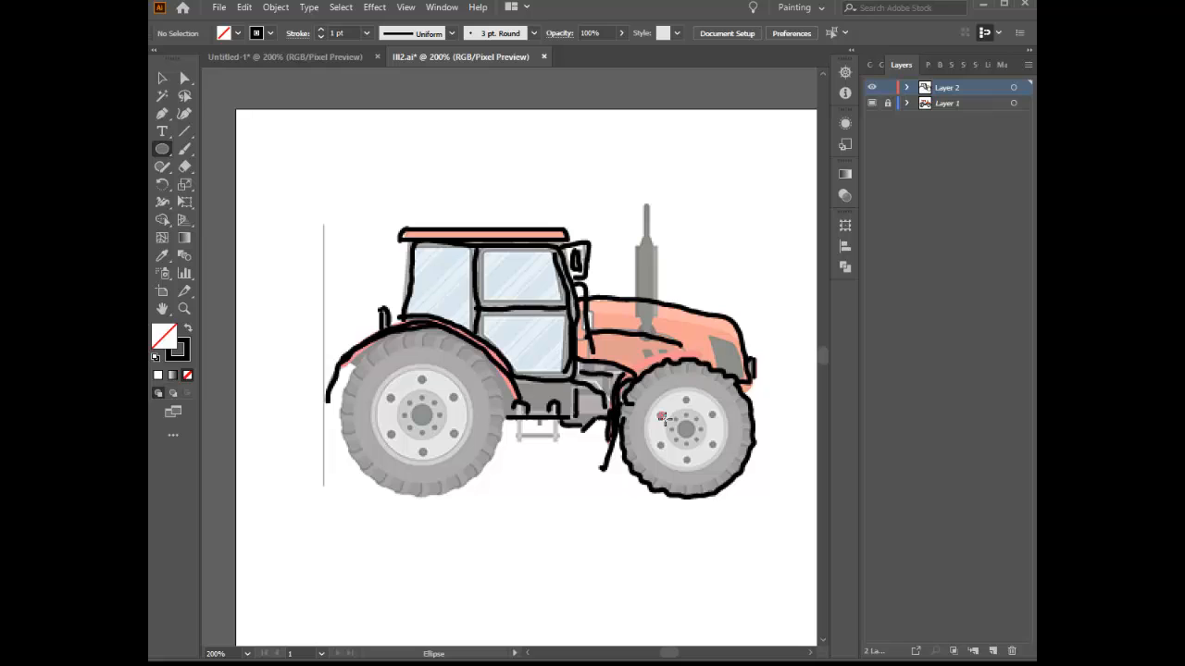
pyautogui.moveTo(661, 419); pyautogui.dragTo(665, 421)
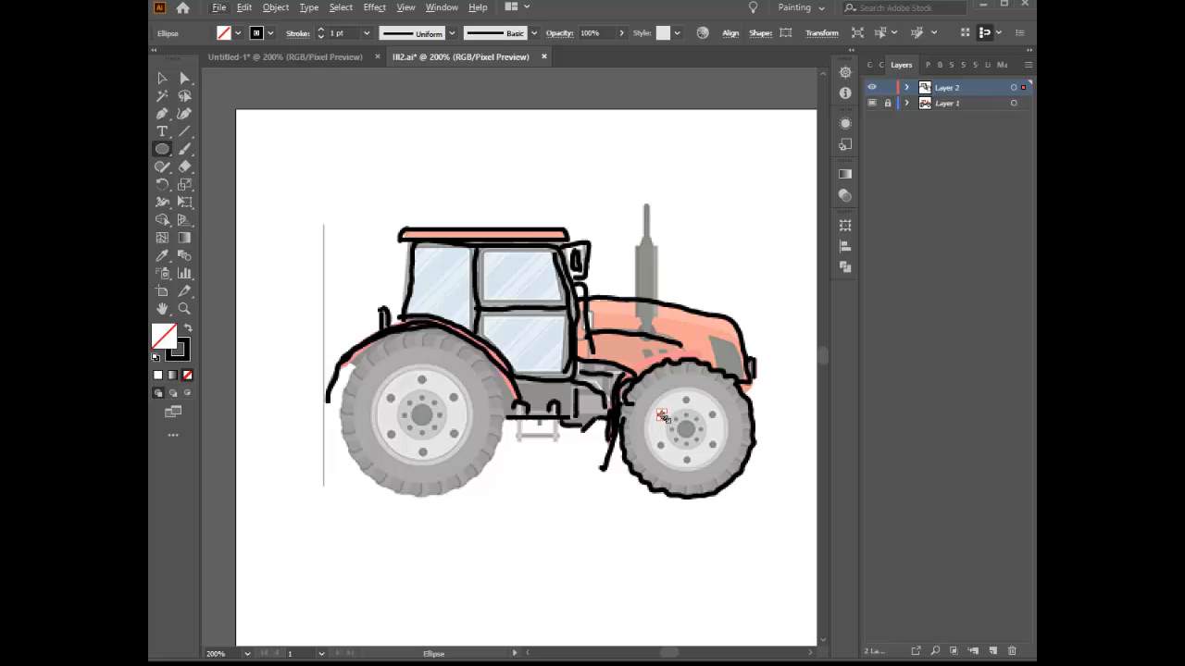
# Duplicate the small bolt-hole ellipse onto the other outer bolt holes of the front and rear wheels
pyautogui.click(183, 81)
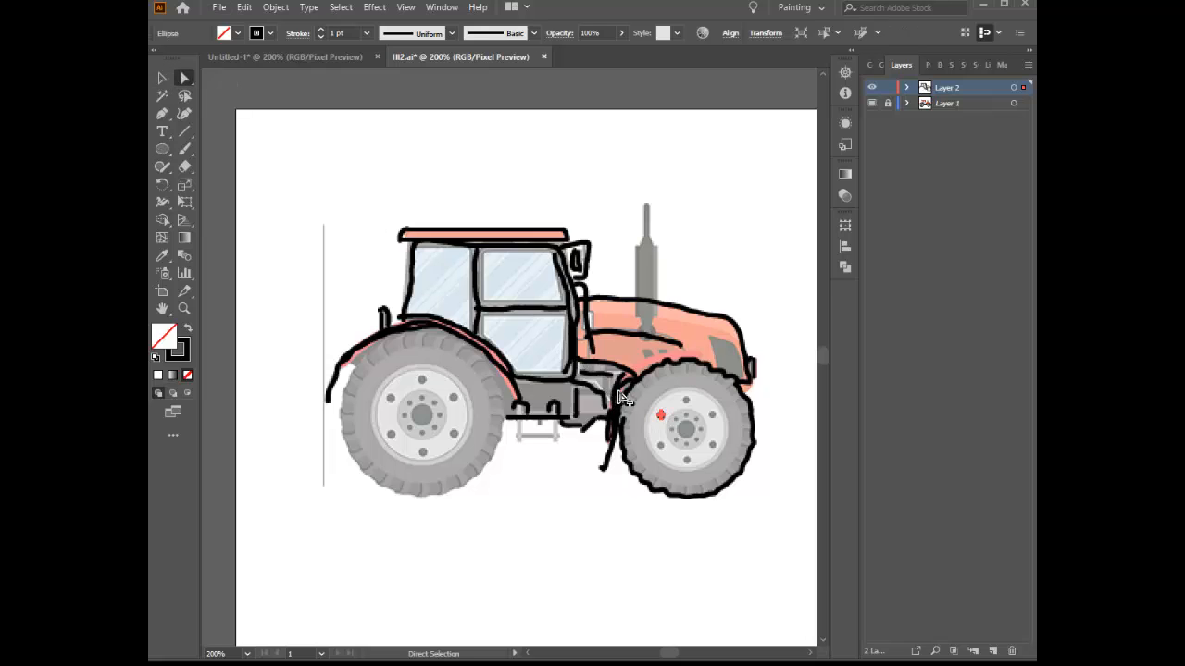
pyautogui.press('alt')
pyautogui.moveTo(660, 416); pyautogui.dragTo(684, 400)
pyautogui.moveTo(687, 405); pyautogui.dragTo(692, 463)
pyautogui.moveTo(686, 458); pyautogui.dragTo(658, 447)
pyautogui.moveTo(657, 444); pyautogui.dragTo(450, 397)
pyautogui.moveTo(456, 398); pyautogui.dragTo(422, 380)
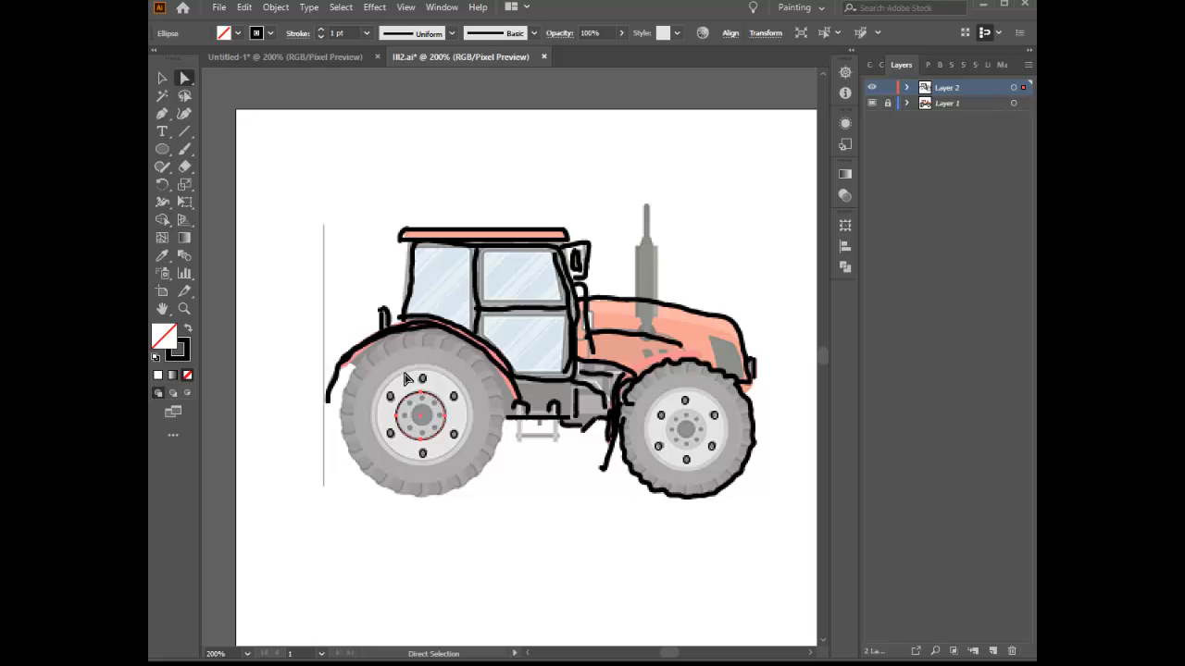
# Copy the rear wheel's hub circle onto the front wheel's hub and set its width and height to 28 px
pyautogui.press('alt')
pyautogui.moveTo(452, 431); pyautogui.dragTo(707, 449)
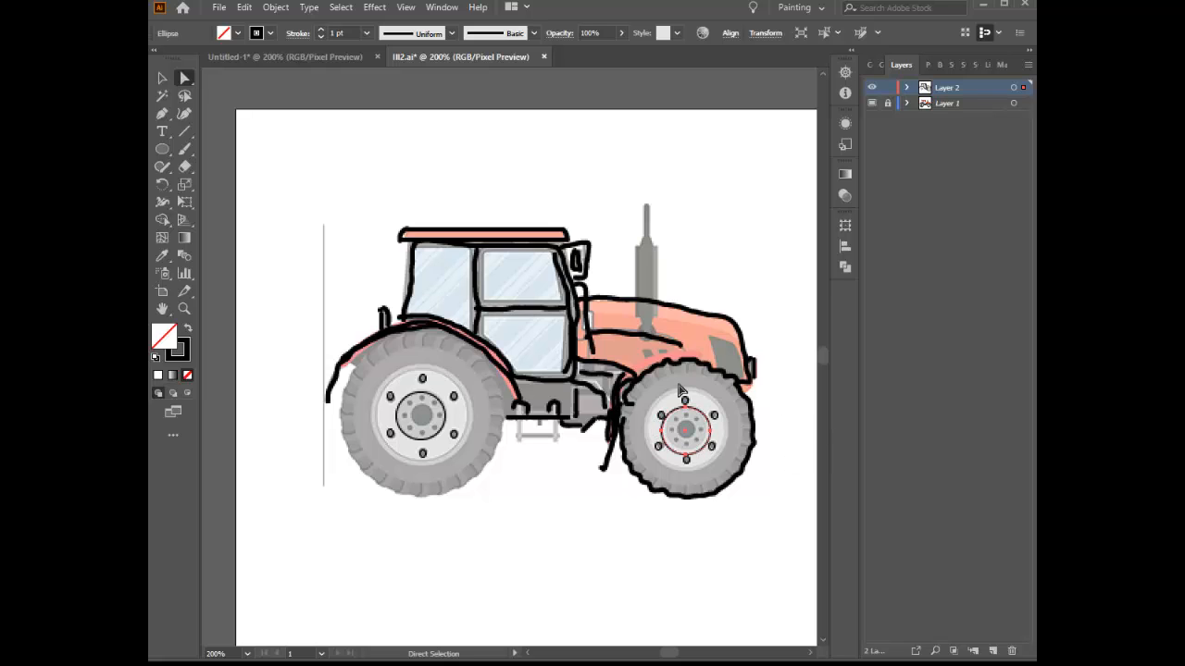
pyautogui.click(774, 33)
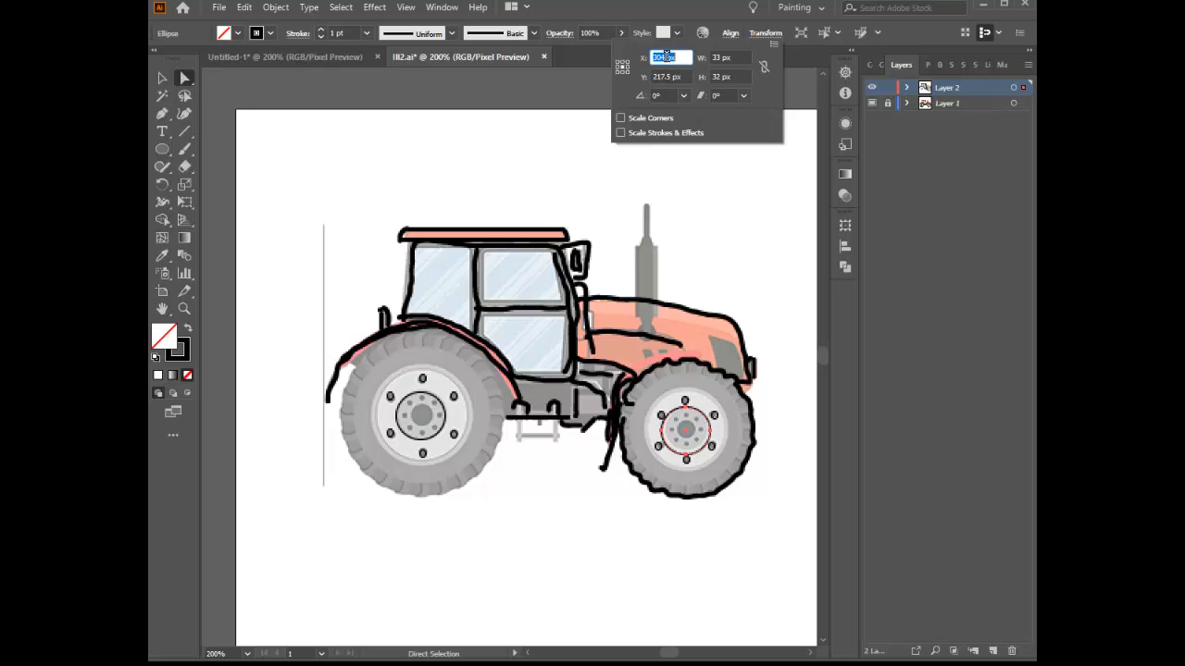
pyautogui.click(720, 75)
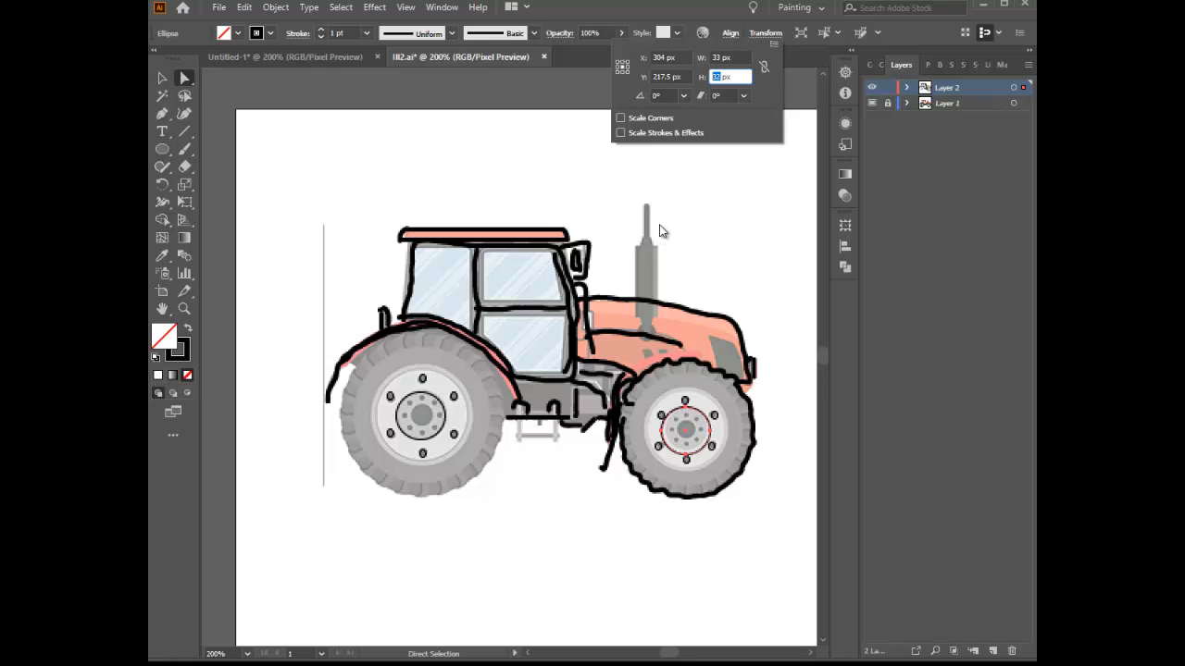
pyautogui.write('28')
pyautogui.click(720, 58)
pyautogui.write('8')
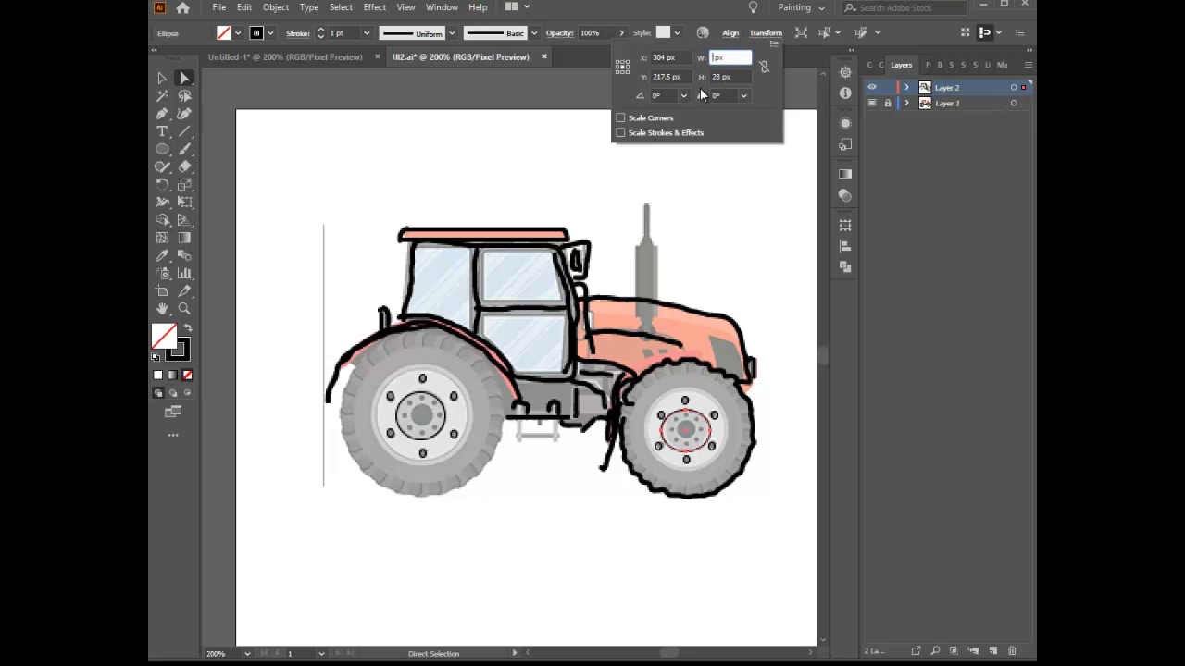
pyautogui.write('28')
pyautogui.press('Tab')
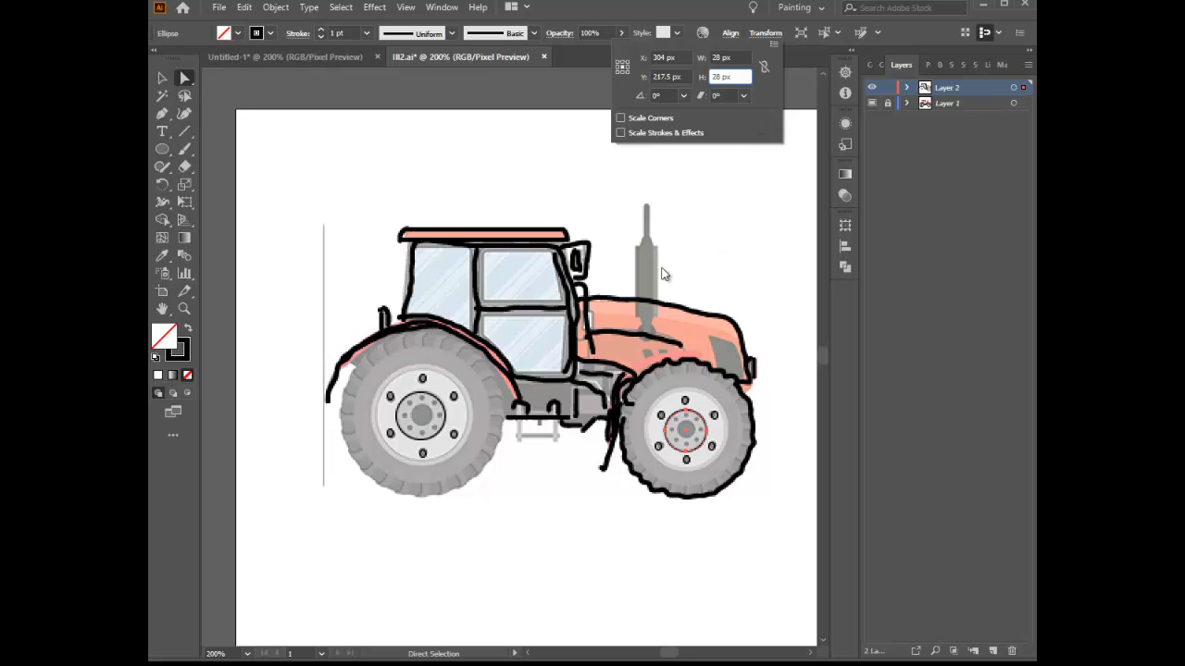
pyautogui.click(694, 426)
# Trace the jagged outer edge of the rear tyre along its lower half with the Paintbrush
pyautogui.press('b')
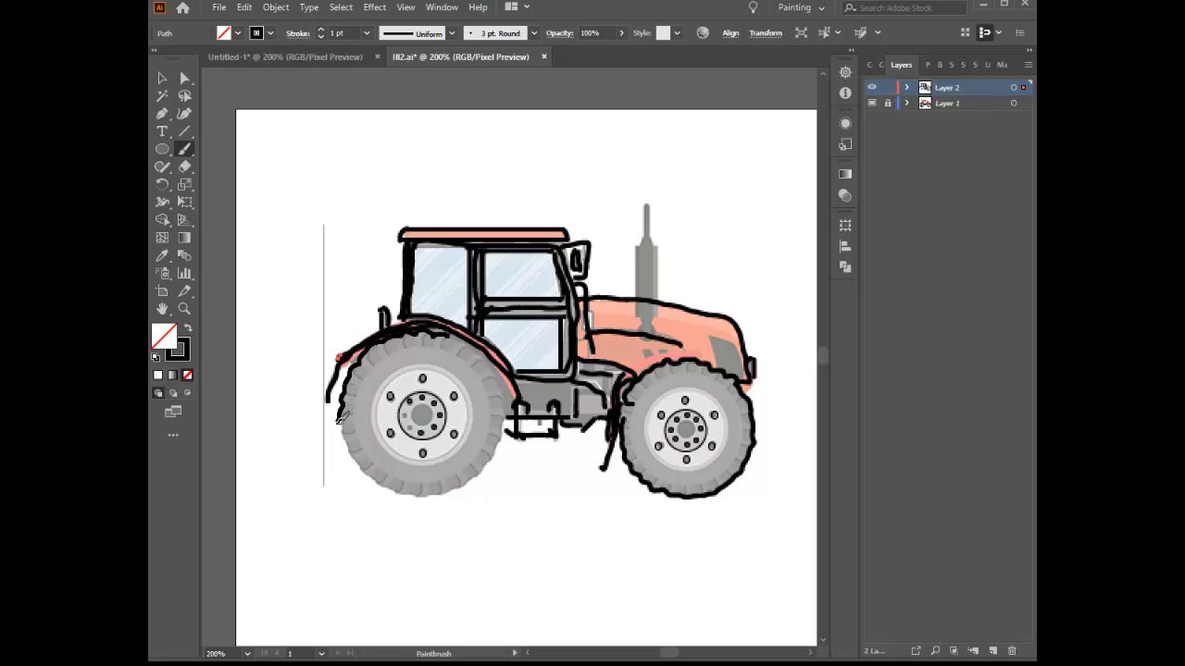
pyautogui.moveTo(346, 426)
pyautogui.mouseDown()
pyautogui.moveTo(372, 481)
pyautogui.moveTo(437, 490)
pyautogui.mouseUp()
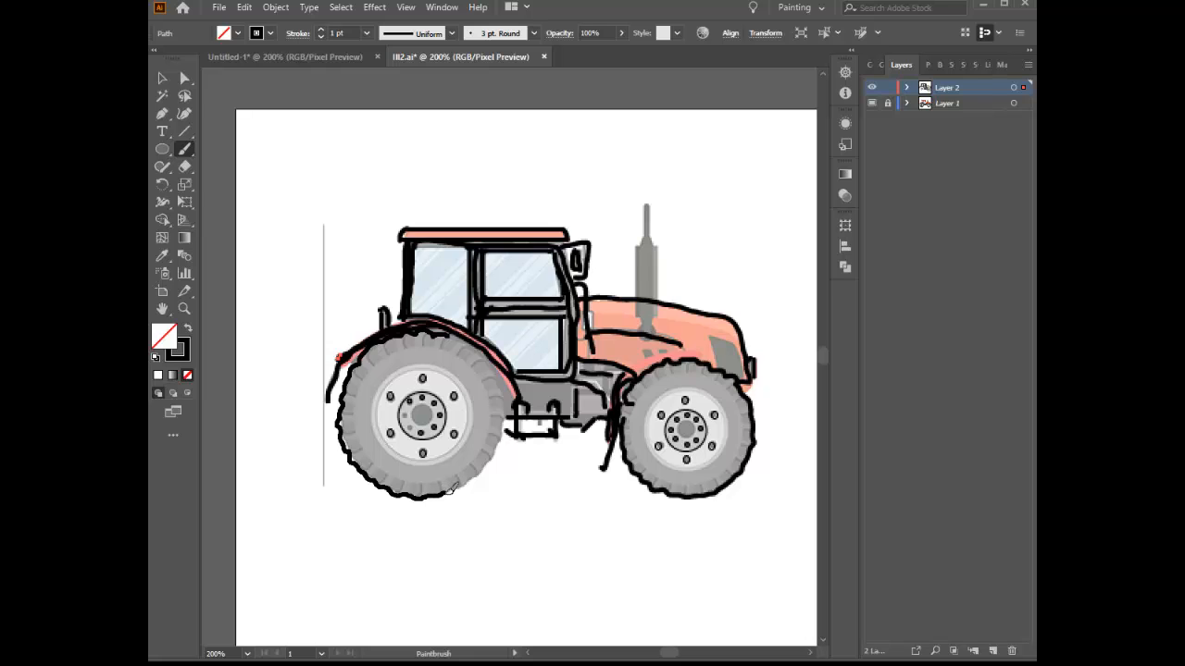
pyautogui.moveTo(463, 482); pyautogui.dragTo(493, 460)
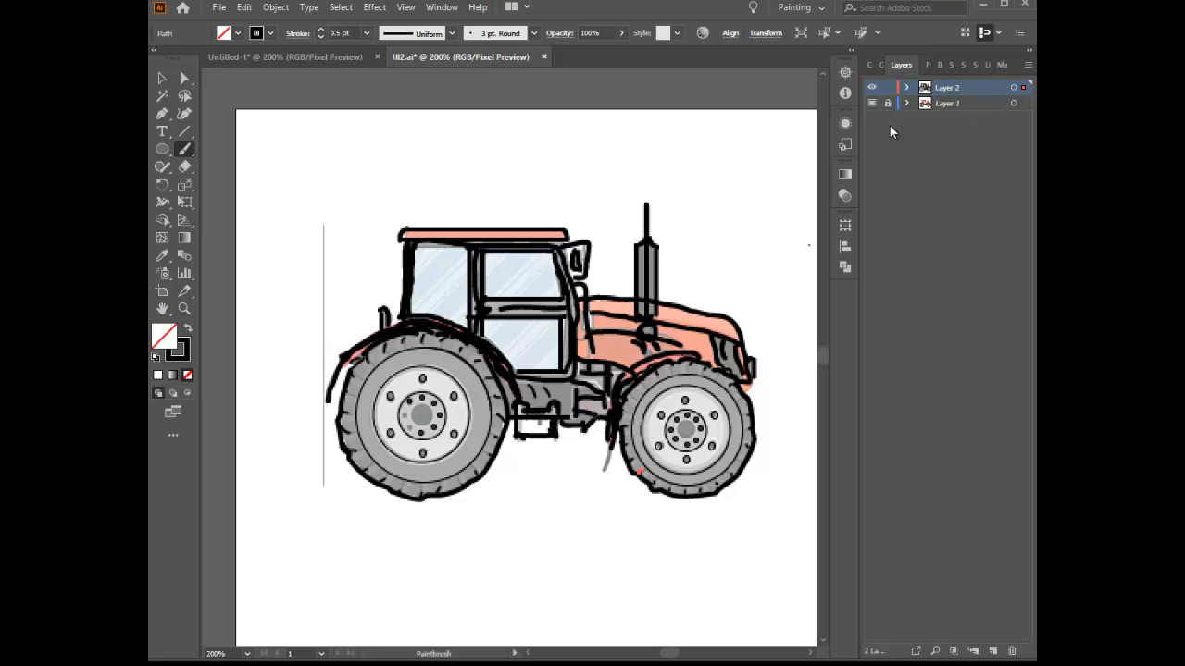
# Hide the template layer, touch up the rear fender, hood and cab door lines with short brush strokes, and deselect everything
pyautogui.click(872, 104)
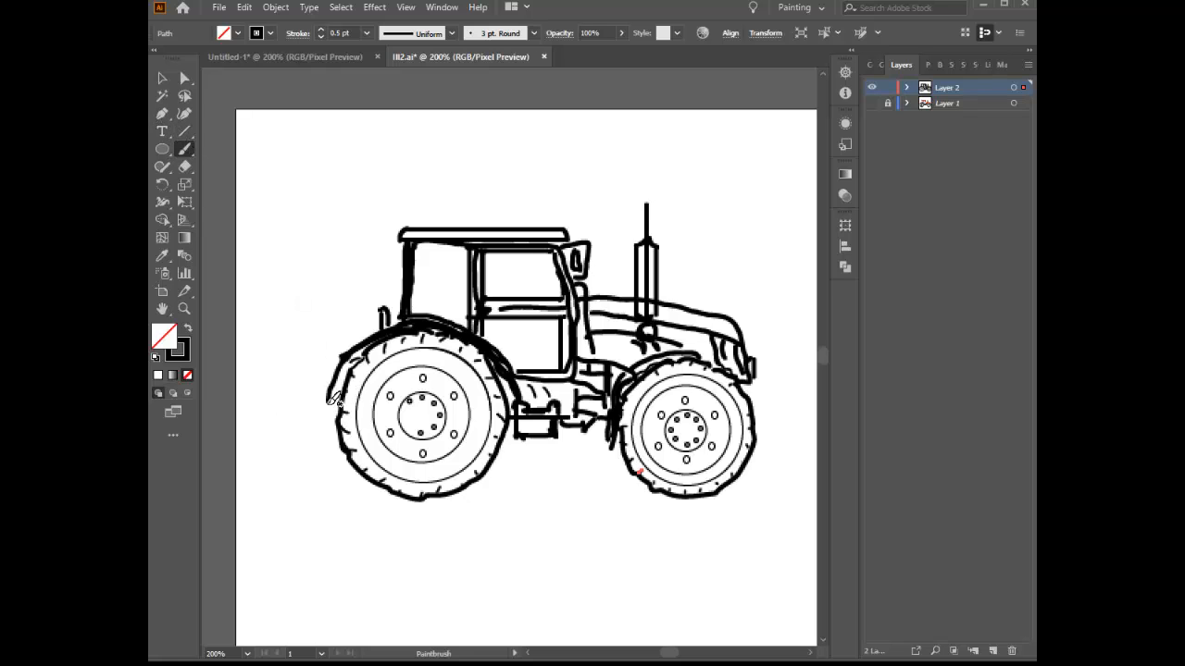
pyautogui.moveTo(328, 403)
pyautogui.mouseDown()
pyautogui.moveTo(363, 346)
pyautogui.moveTo(355, 359)
pyautogui.mouseUp()
pyautogui.moveTo(593, 310); pyautogui.dragTo(584, 316)
pyautogui.click(500, 308)
pyautogui.moveTo(520, 311); pyautogui.dragTo(556, 309)
pyautogui.moveTo(554, 241); pyautogui.dragTo(555, 252)
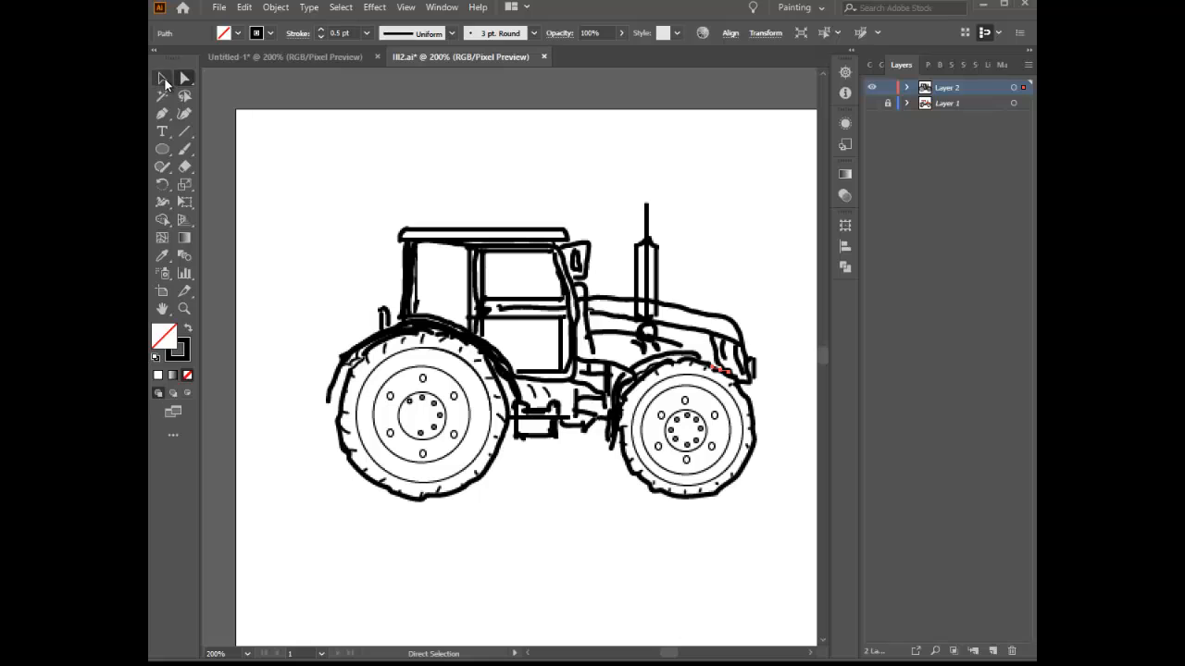
pyautogui.press('v')
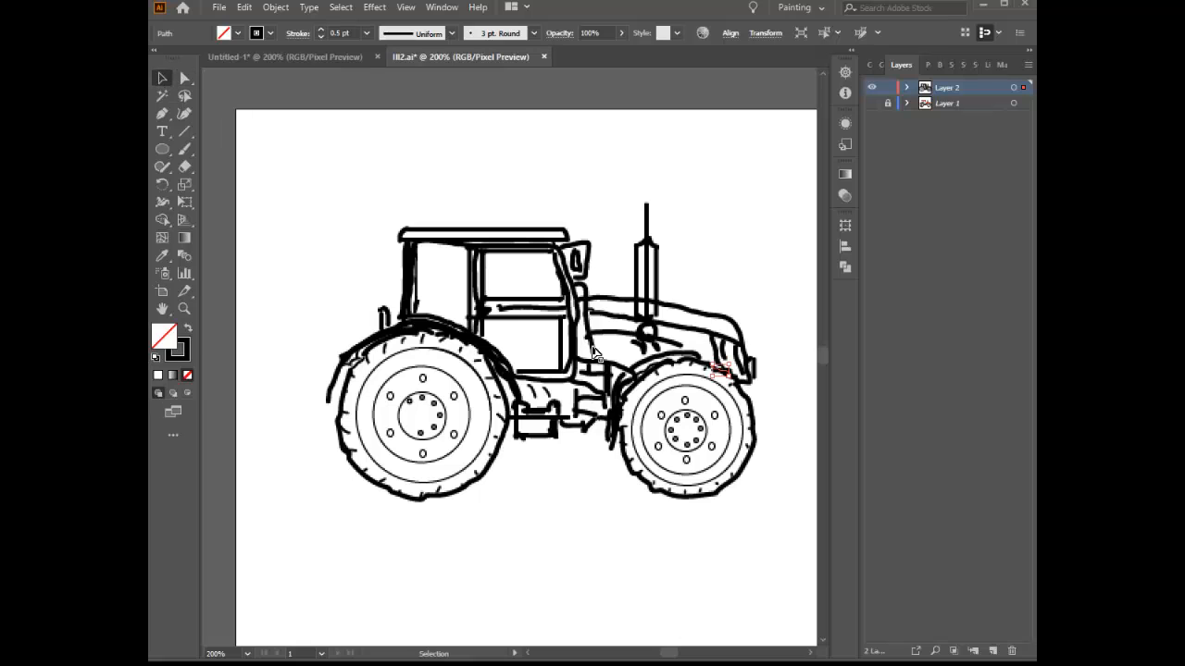
pyautogui.click(767, 299)
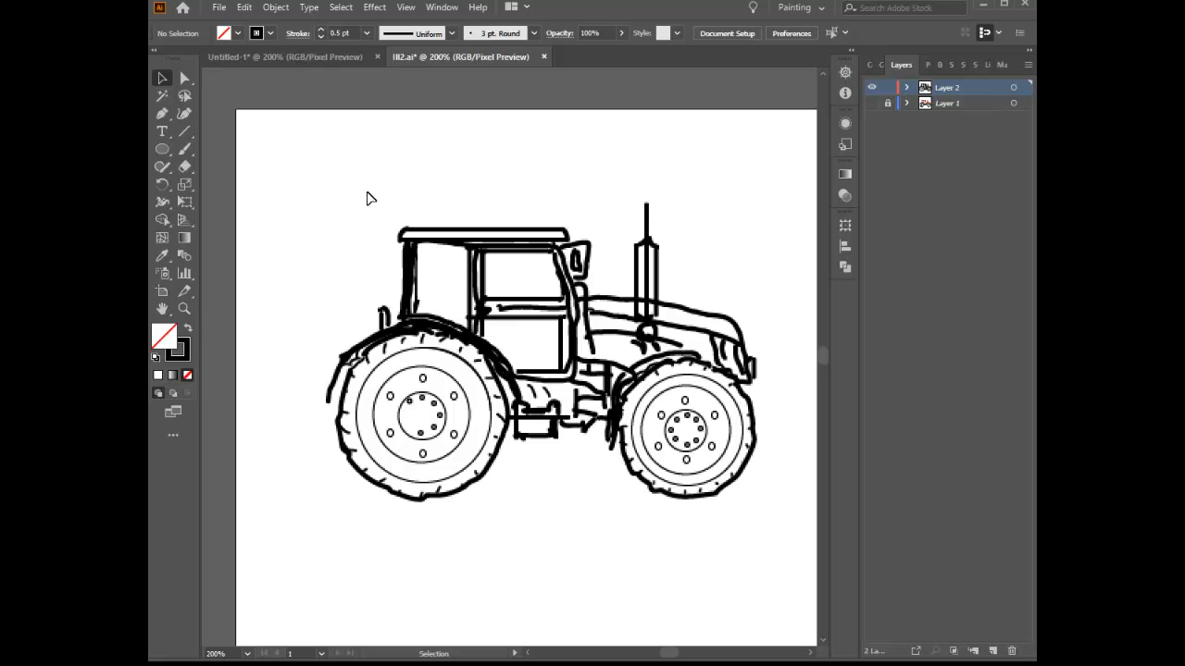
# Select all the traced tractor paths and ellipses on Layer 2, group them, and deselect the artwork
pyautogui.moveTo(254, 122); pyautogui.dragTo(794, 540)
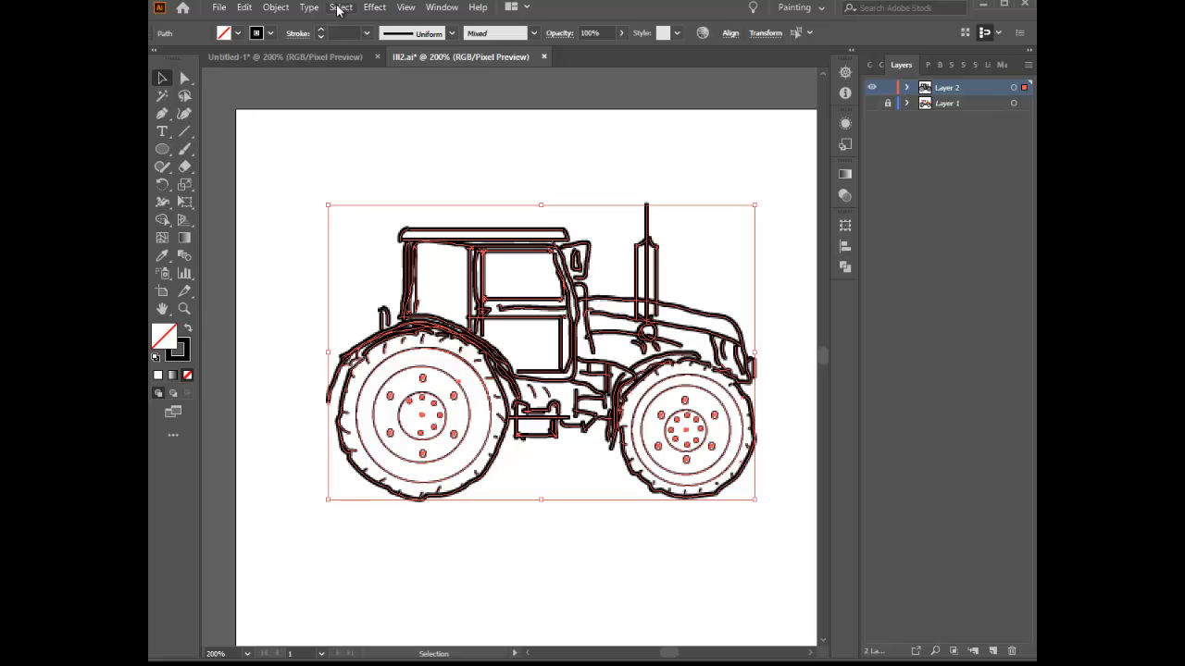
pyautogui.click(276, 9)
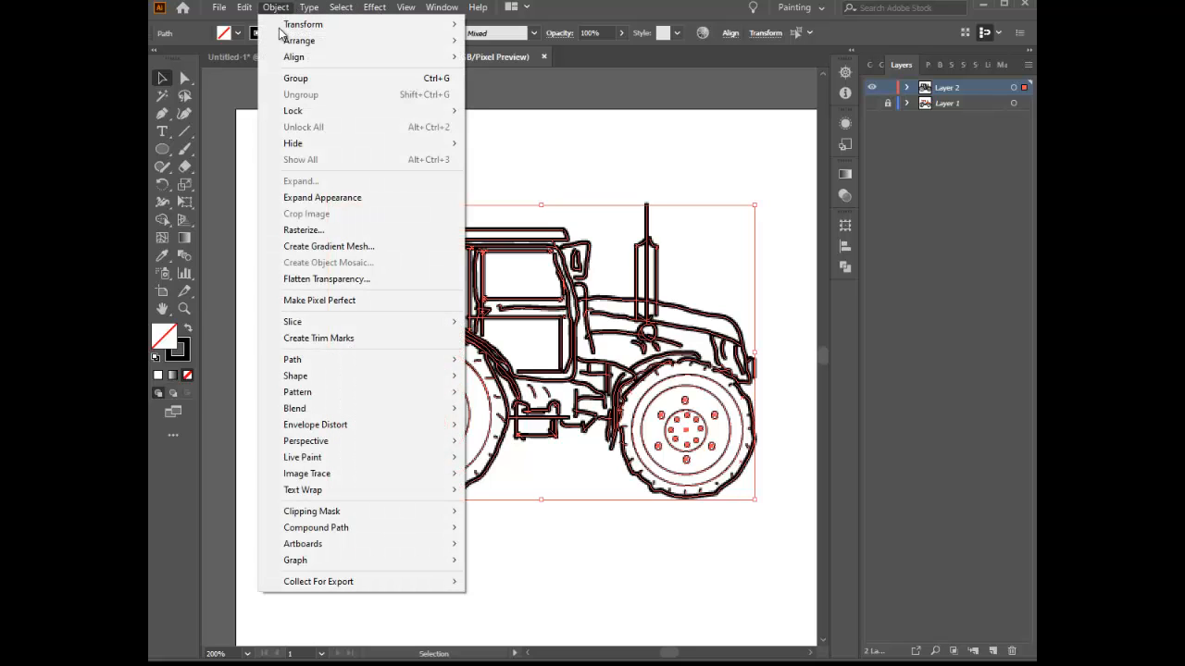
pyautogui.click(294, 78)
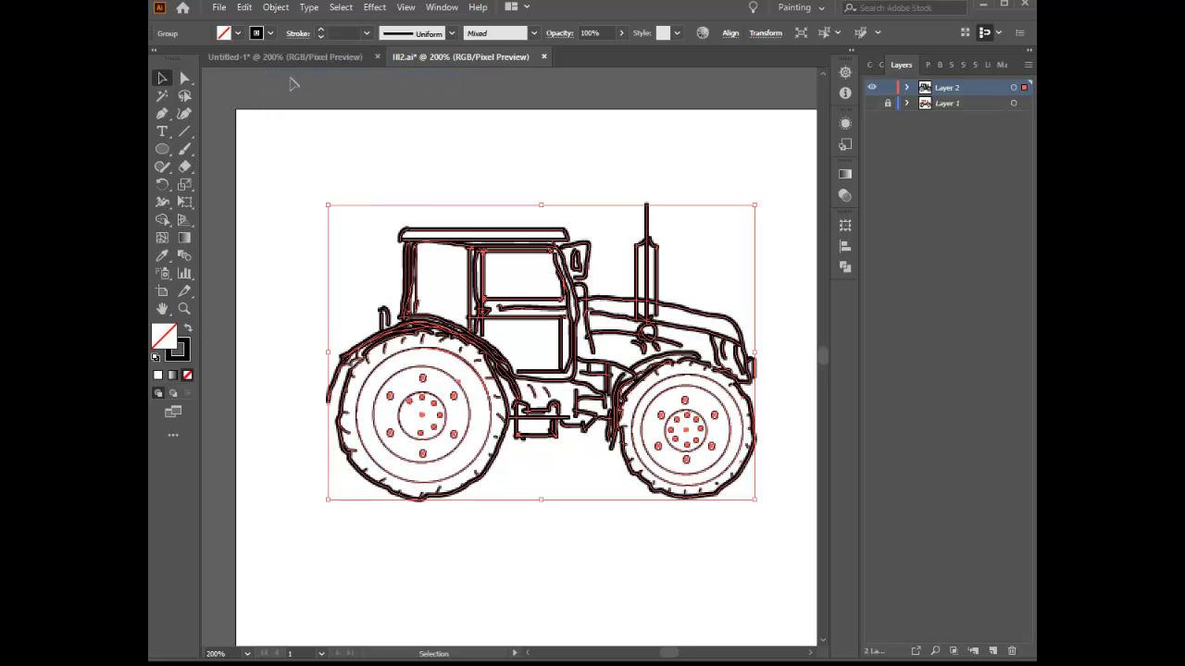
pyautogui.click(618, 582)
pyautogui.click(673, 500)
pyautogui.click(602, 504)
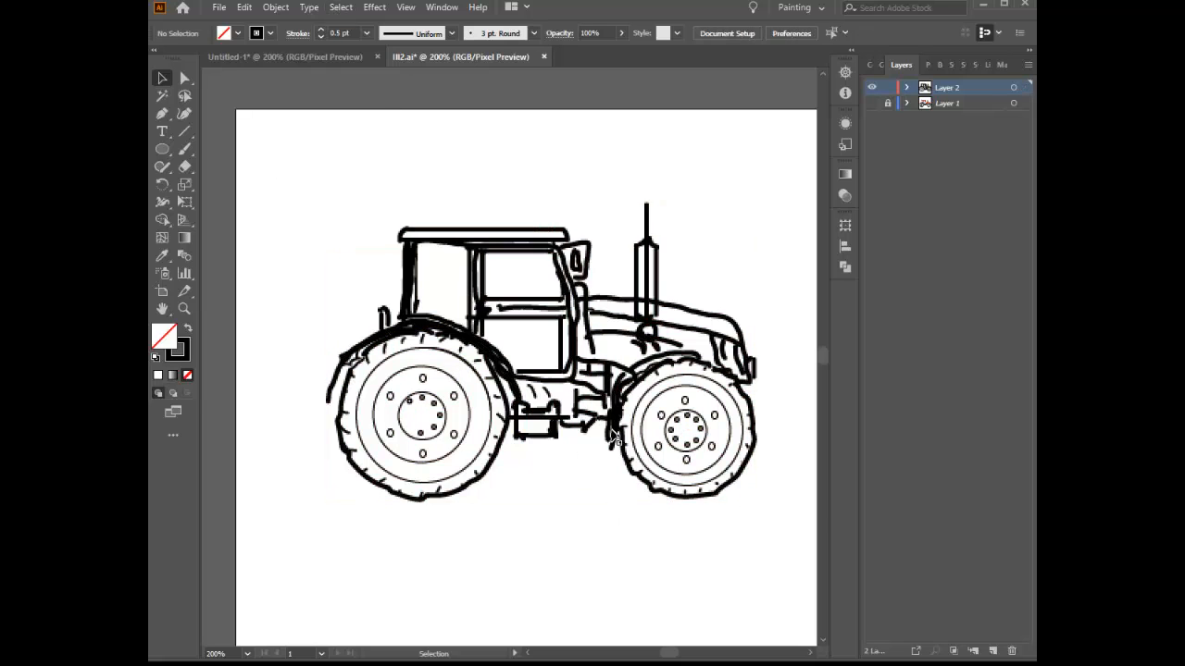
# Select the tractor group, bring up the Effect Gallery for it, and reduce the preview zoom to 50%
pyautogui.moveTo(772, 479); pyautogui.dragTo(498, 407)
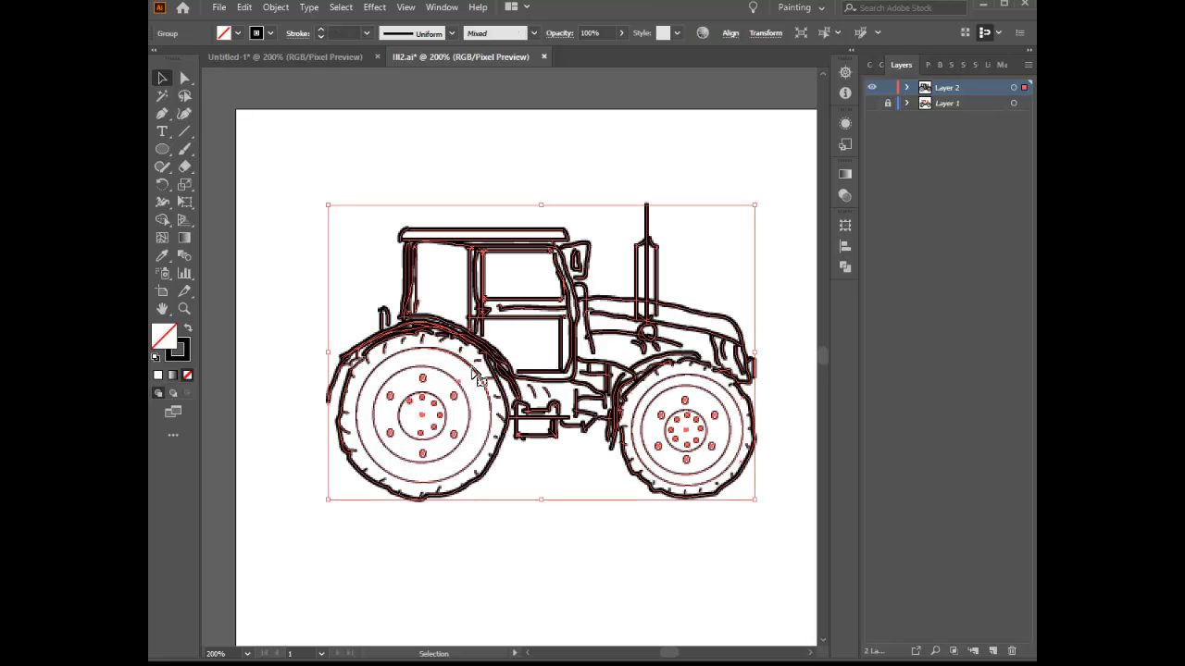
pyautogui.click(374, 7)
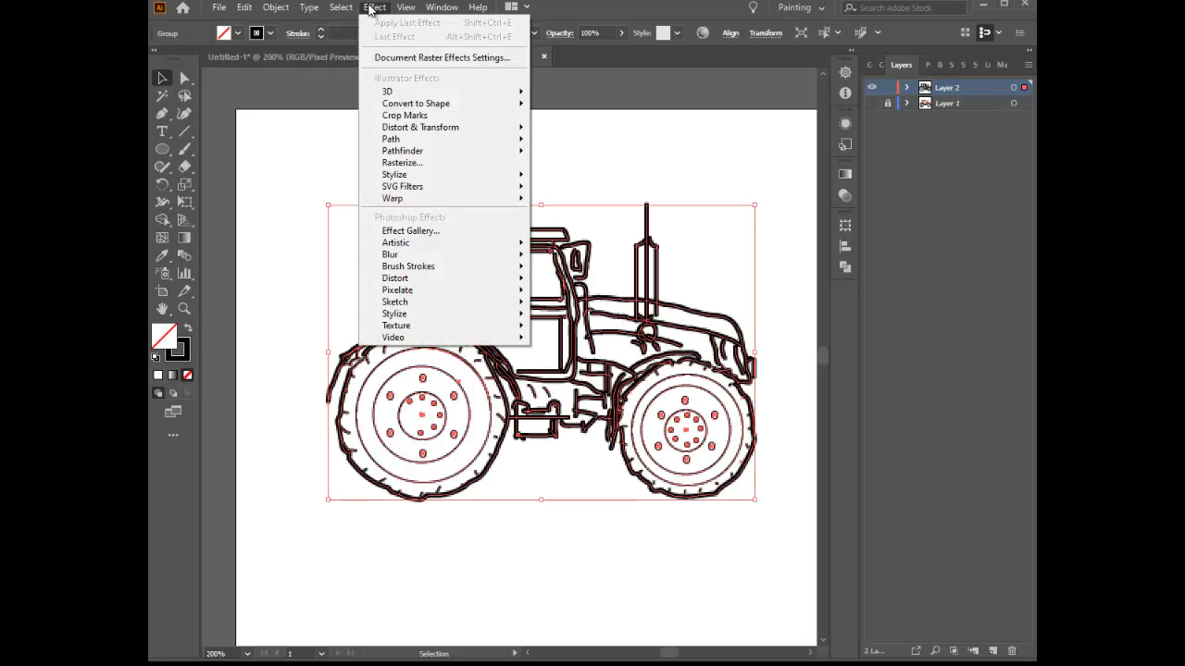
pyautogui.click(433, 237)
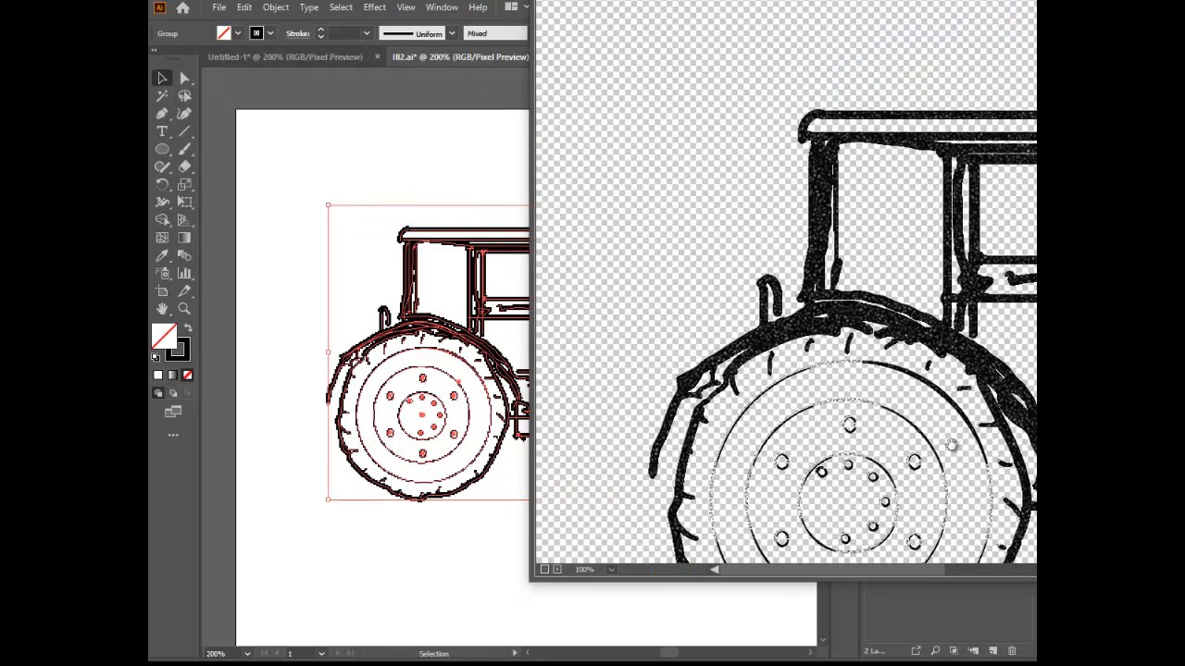
pyautogui.click(611, 569)
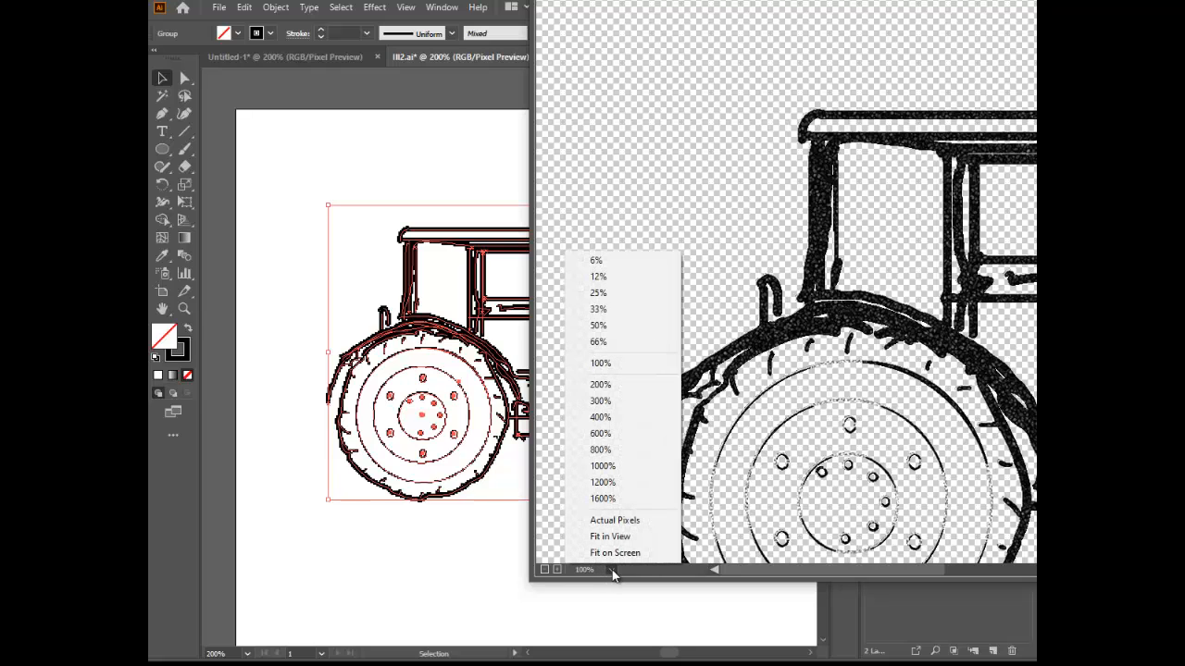
pyautogui.click(597, 342)
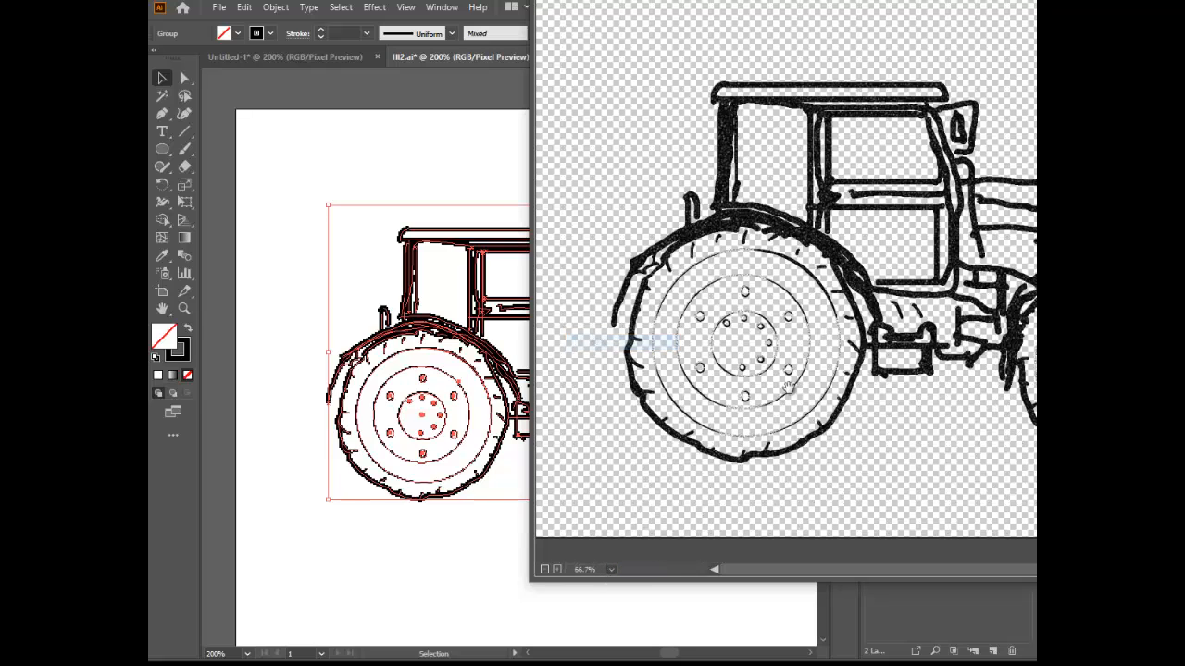
pyautogui.click(610, 569)
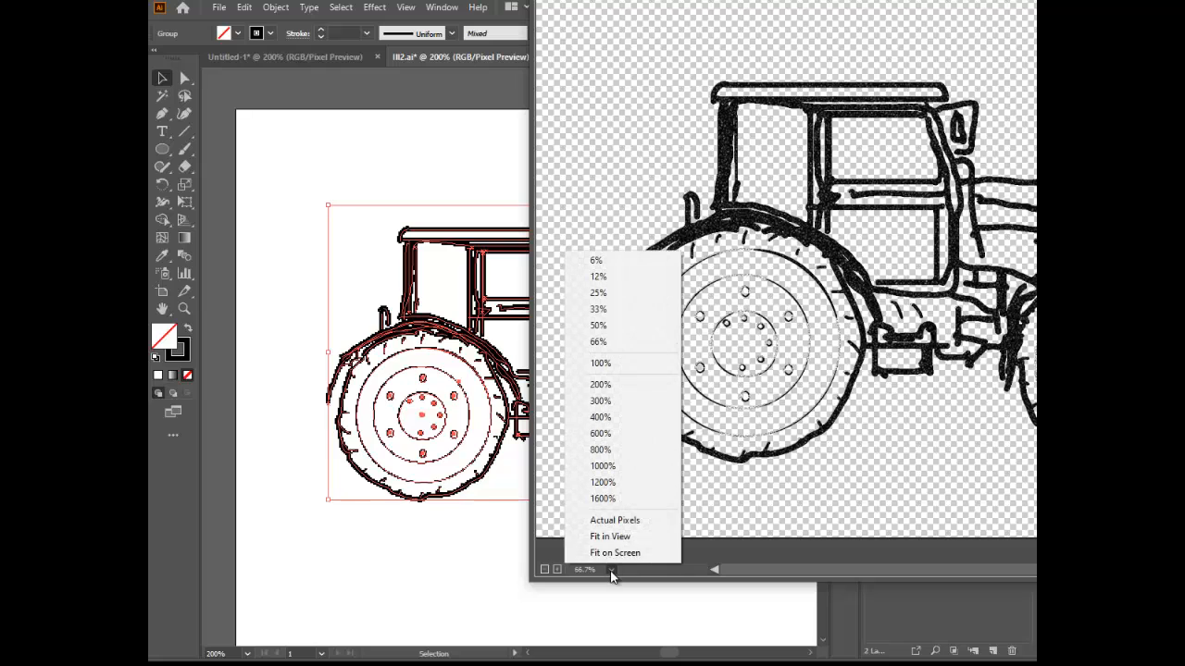
pyautogui.click(608, 321)
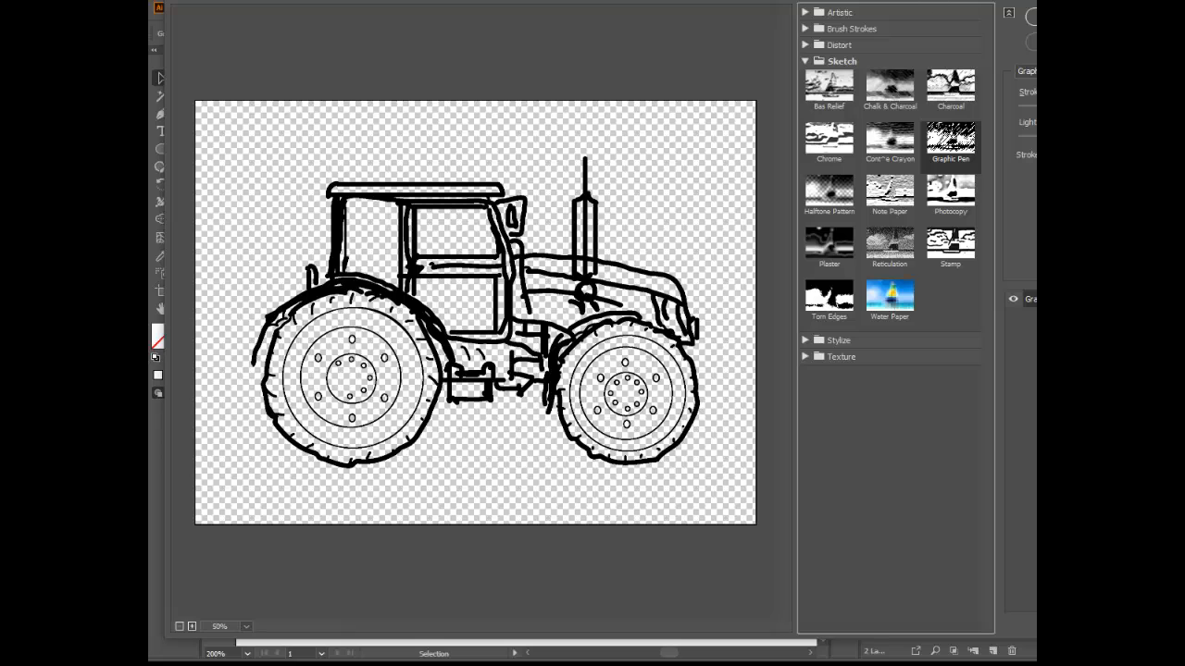
# Try the Graphic Pen filter with Horizontal and Left Diagonal stroke directions while varying the stroke length and light/dark balance
pyautogui.moveTo(1184, 0); pyautogui.dragTo(1032, 11)
pyautogui.moveTo(1035, 139); pyautogui.dragTo(1034, 140)
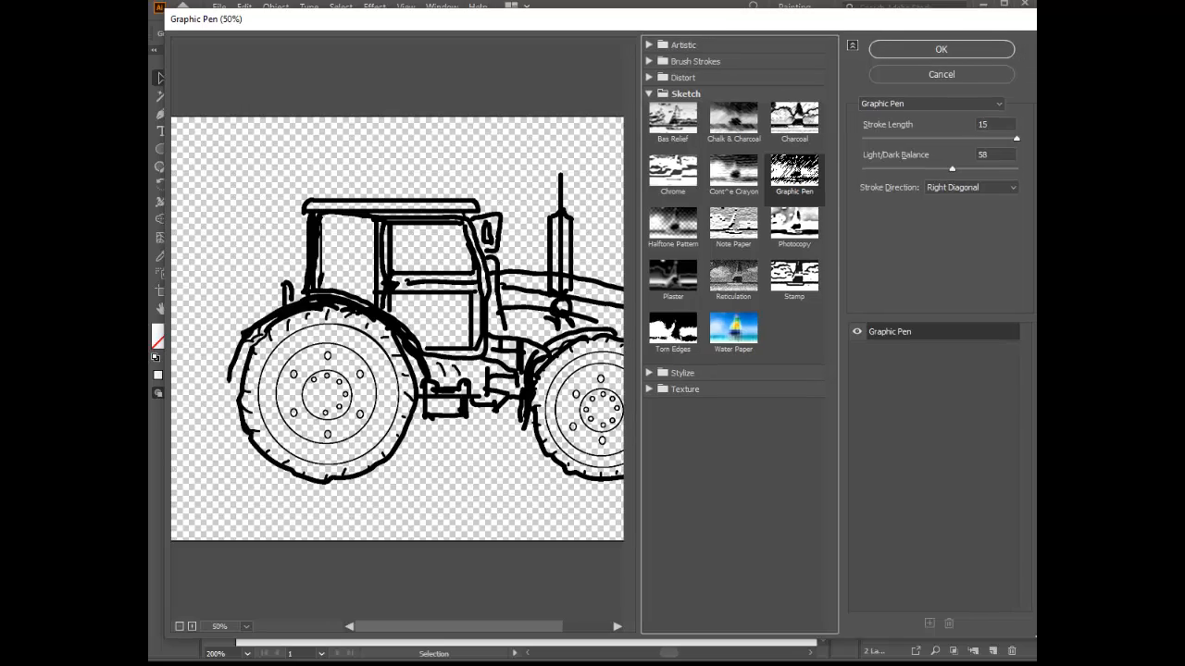
pyautogui.click(1011, 189)
pyautogui.click(983, 212)
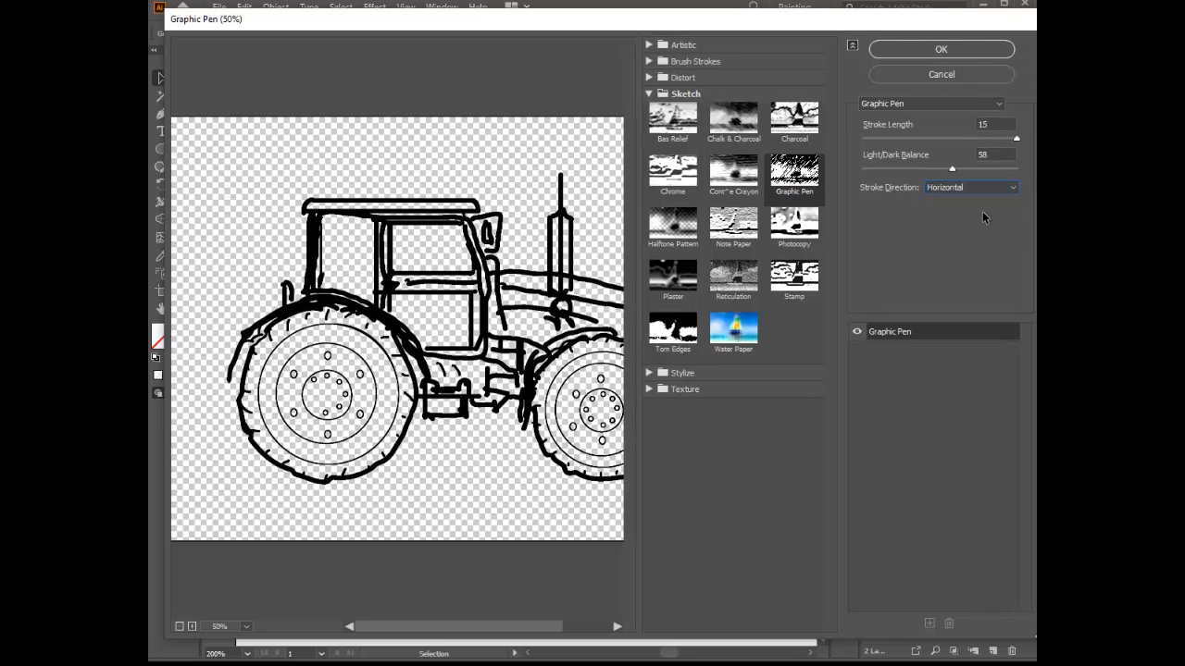
pyautogui.click(962, 190)
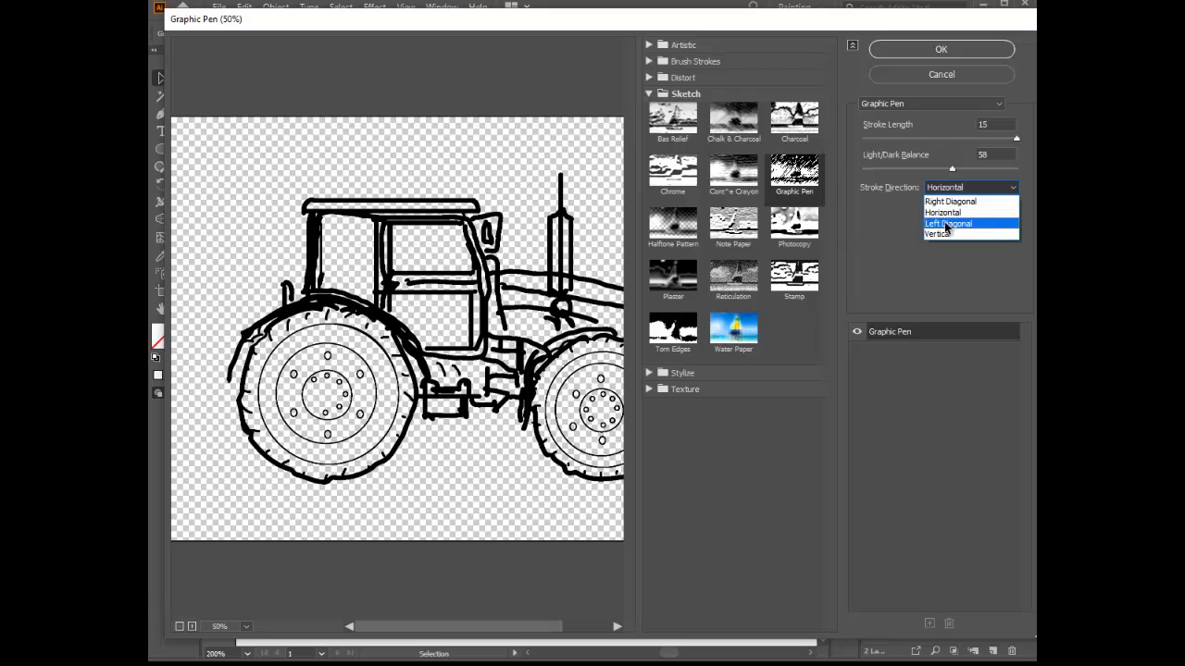
pyautogui.click(944, 224)
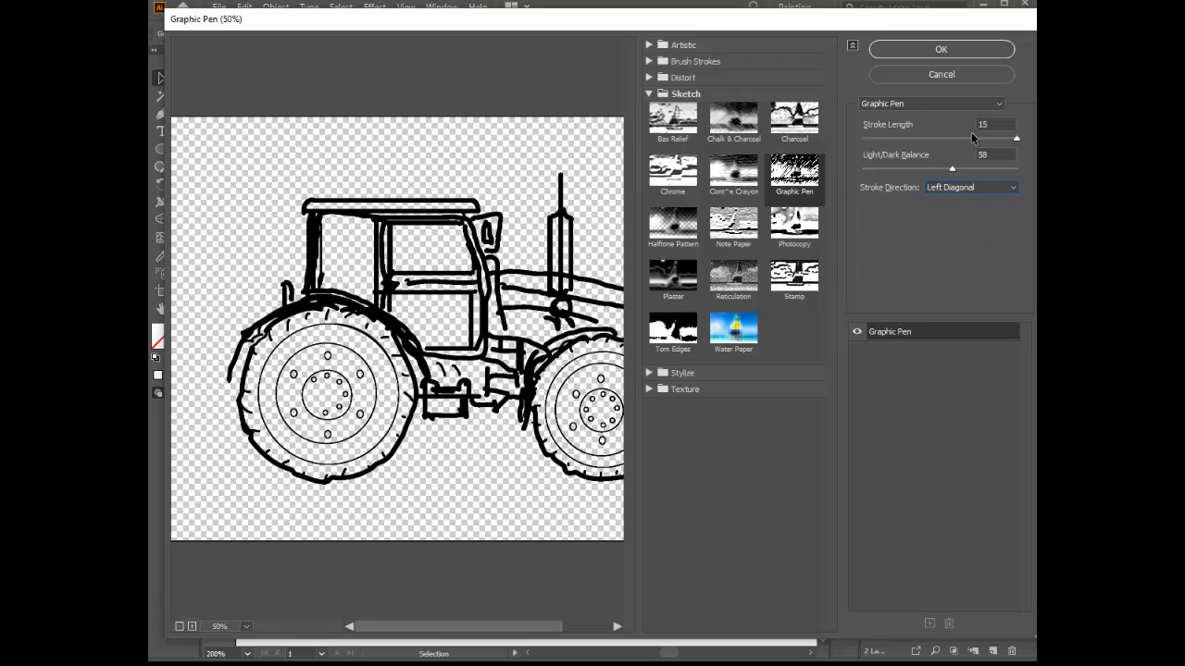
pyautogui.moveTo(1016, 138); pyautogui.dragTo(945, 145)
pyautogui.moveTo(948, 139); pyautogui.dragTo(1016, 138)
pyautogui.moveTo(955, 168); pyautogui.dragTo(935, 174)
pyautogui.moveTo(936, 174); pyautogui.dragTo(972, 171)
# Try the Halftone Pattern, Chrome and Bas Relief sketch filters on the tractor, varying the Bas Relief smoothness
pyautogui.click(677, 227)
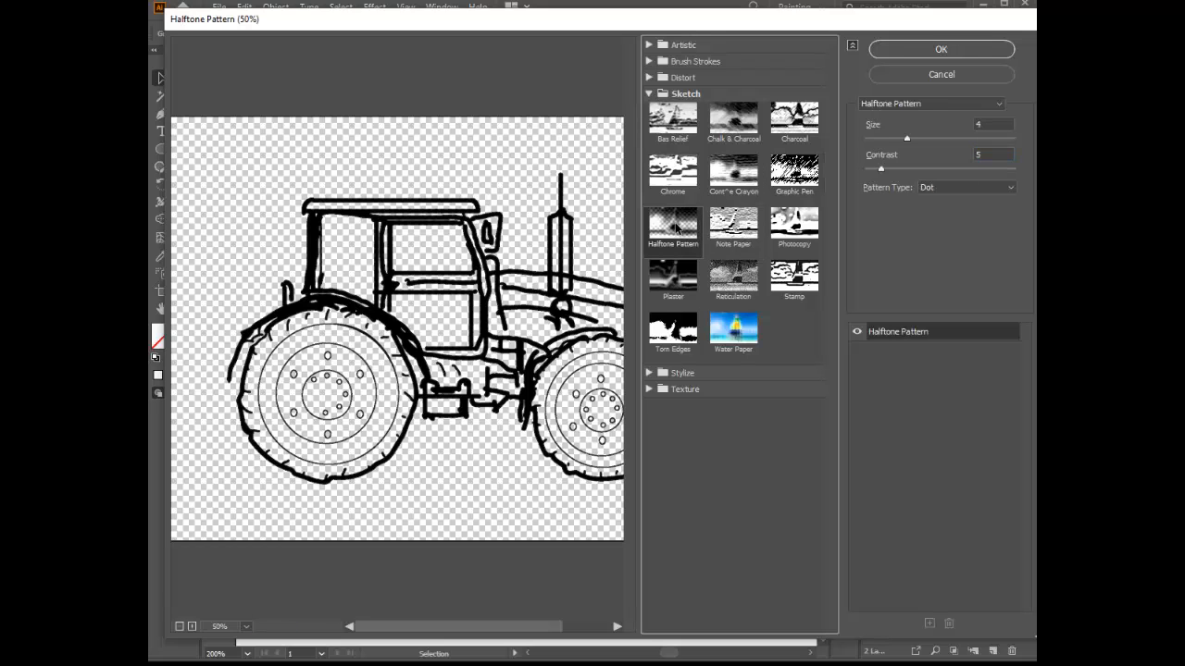
pyautogui.click(683, 181)
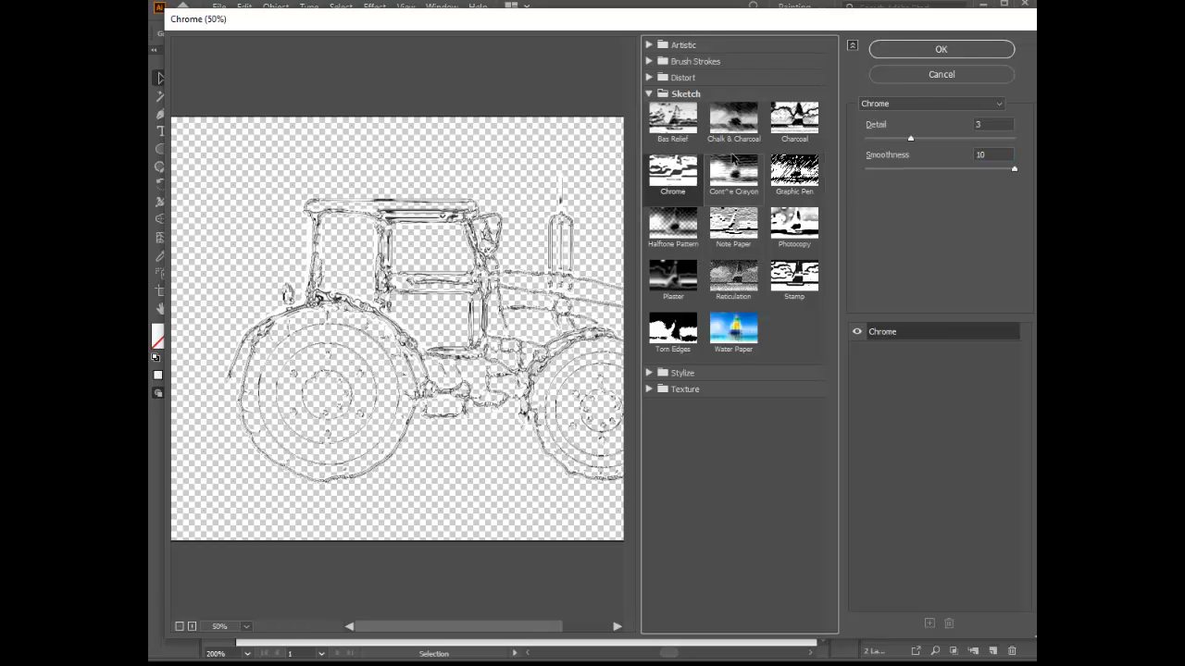
pyautogui.click(735, 159)
pyautogui.click(672, 122)
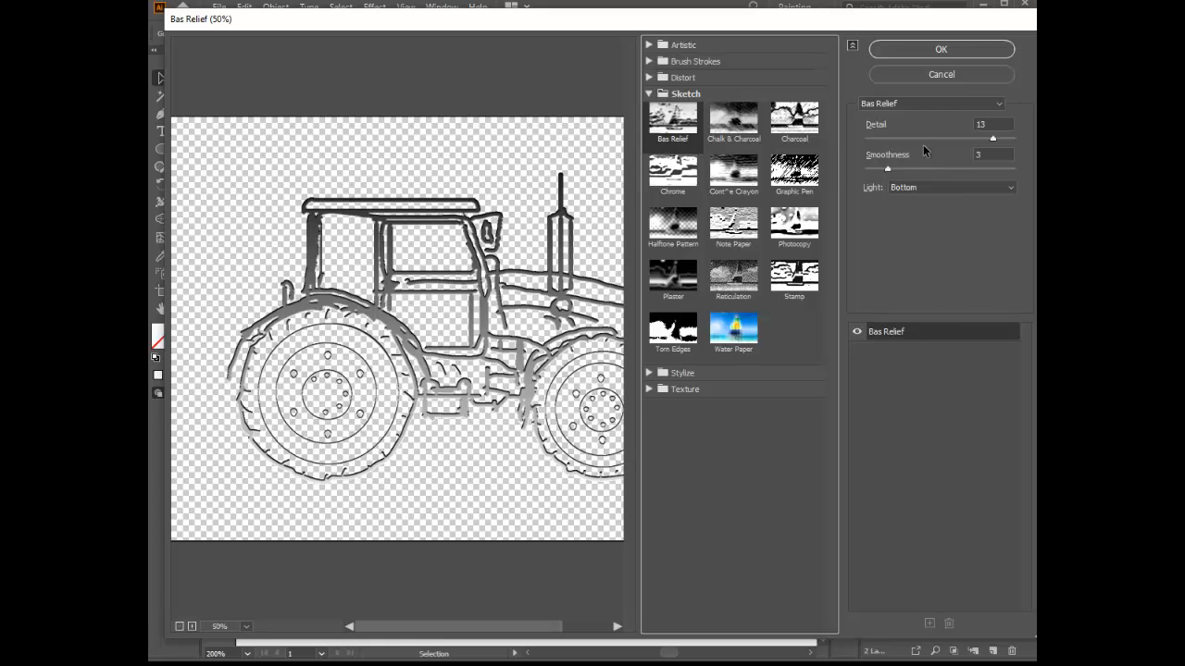
pyautogui.moveTo(889, 168); pyautogui.dragTo(947, 203)
# Try the Note Paper filter with image balance 35 and relief 14, followed by the Stamp and Reticulation filters
pyautogui.click(733, 223)
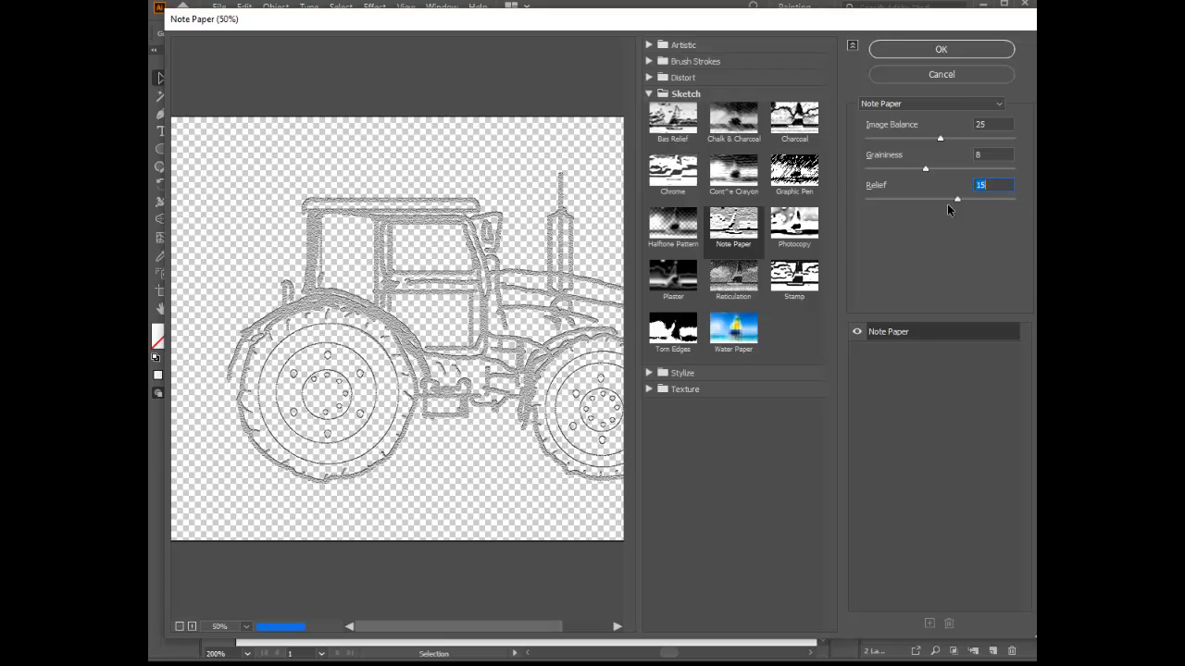
pyautogui.click(941, 139)
pyautogui.moveTo(1007, 153); pyautogui.dragTo(969, 153)
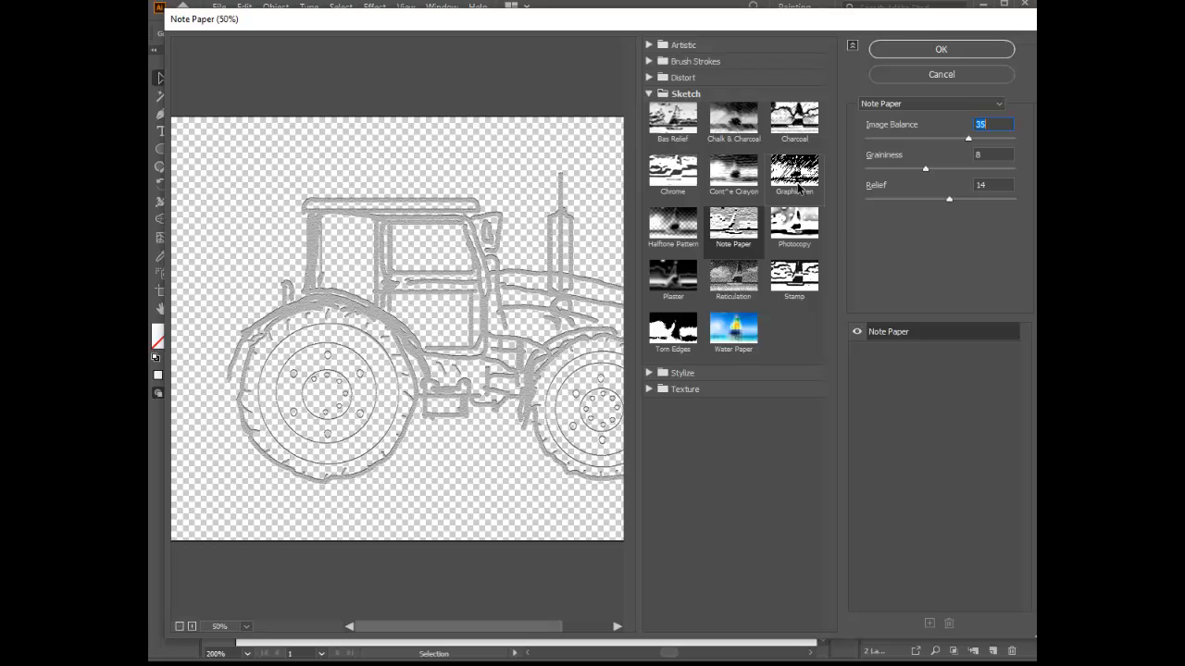
pyautogui.click(794, 278)
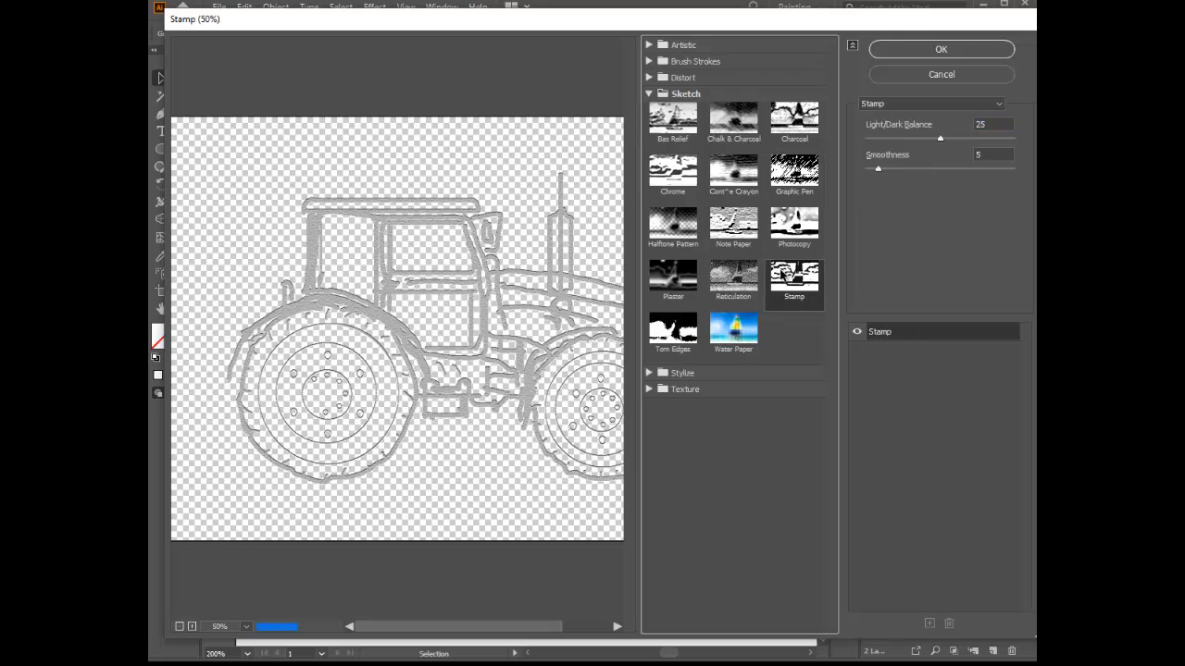
pyautogui.click(728, 288)
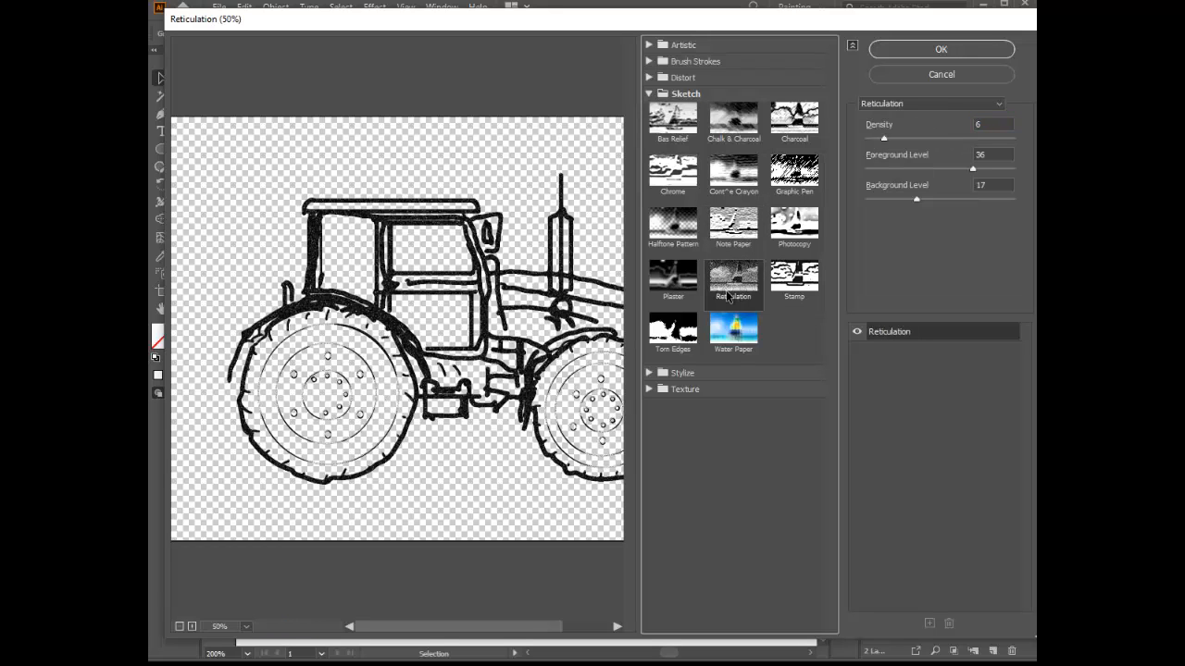
# Apply the Torn Edges filter to the tractor group with image balance 25, smoothness 11 and contrast 12, and deselect the artwork
pyautogui.click(692, 325)
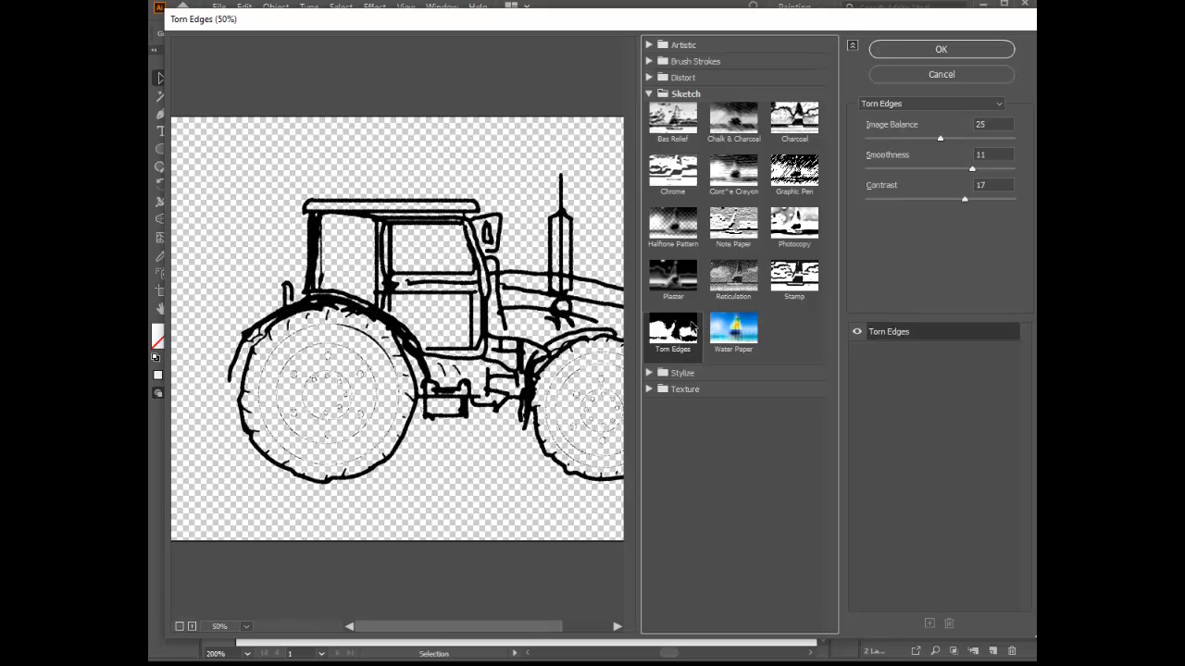
pyautogui.click(967, 201)
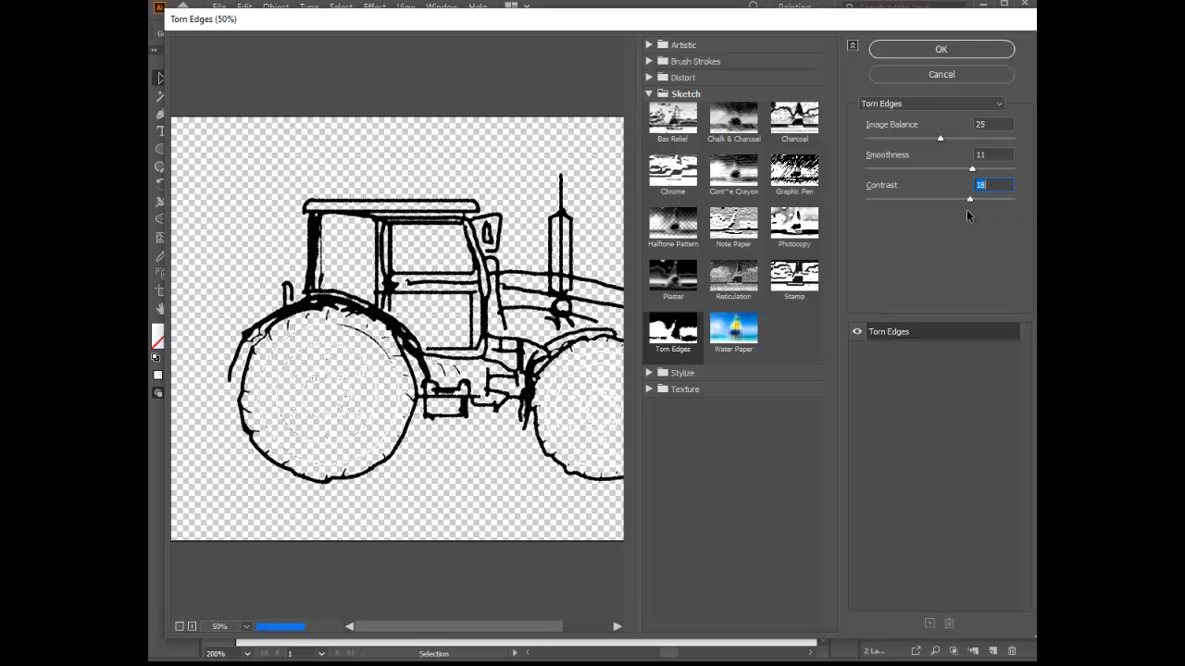
pyautogui.moveTo(966, 210); pyautogui.dragTo(933, 204)
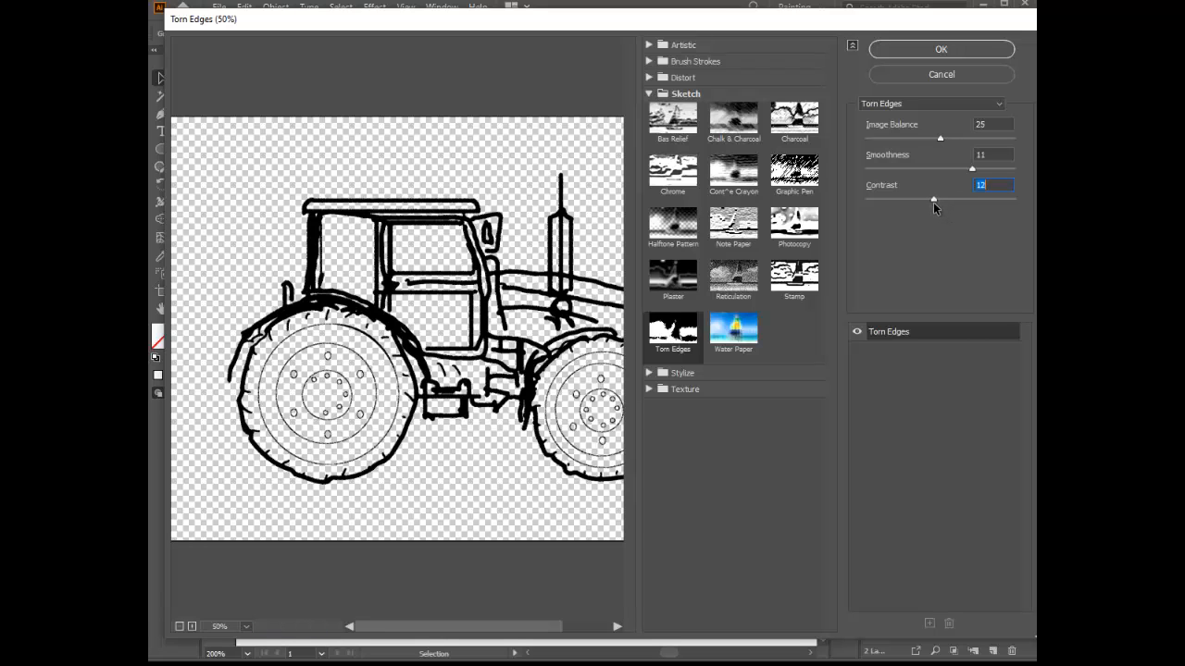
pyautogui.click(955, 47)
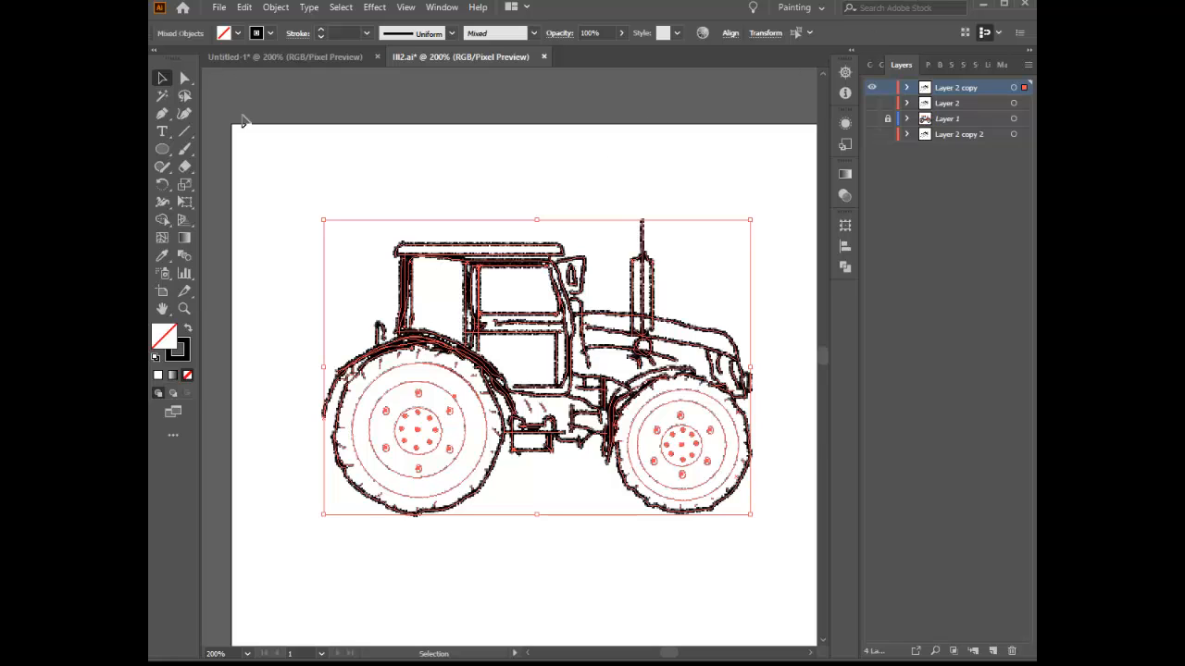
pyautogui.click(368, 206)
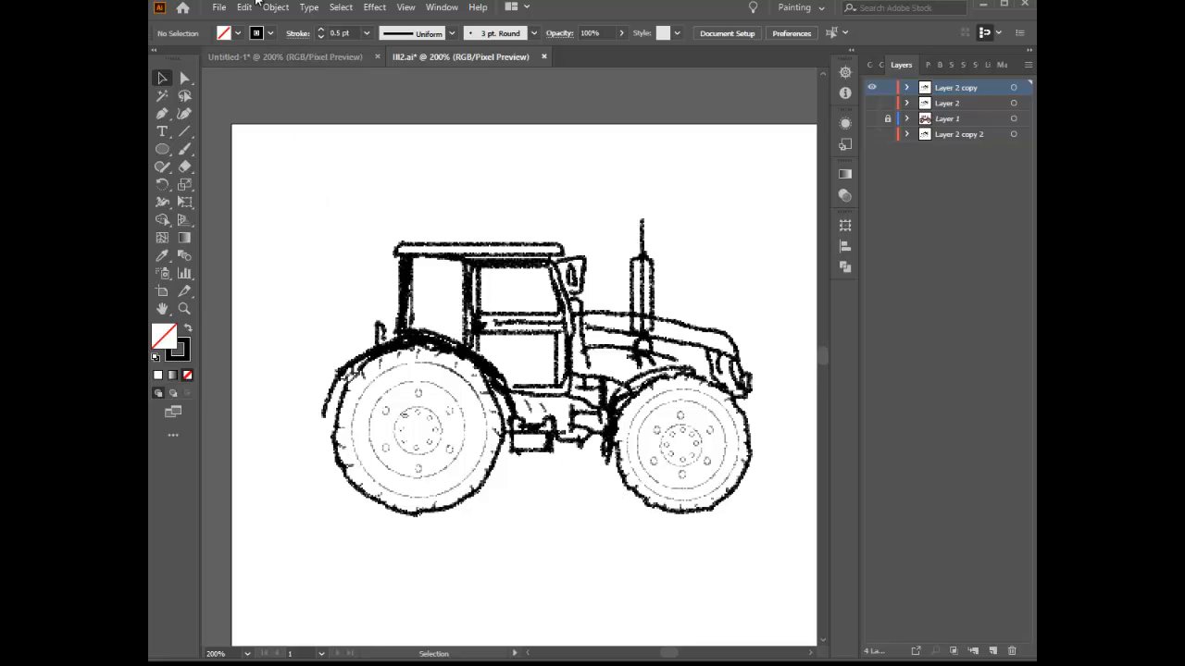
# Export the artwork as a PNG named tractor1 at Medium (150 ppi) resolution with a transparent background
pyautogui.click(219, 9)
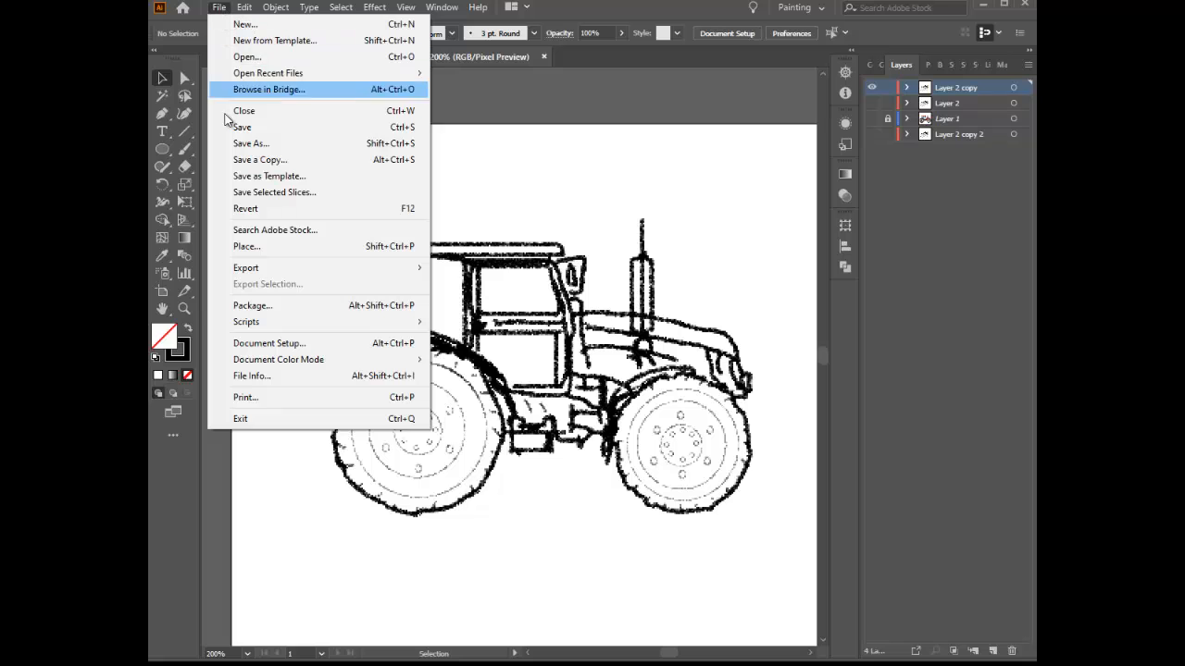
pyautogui.moveTo(316, 267)
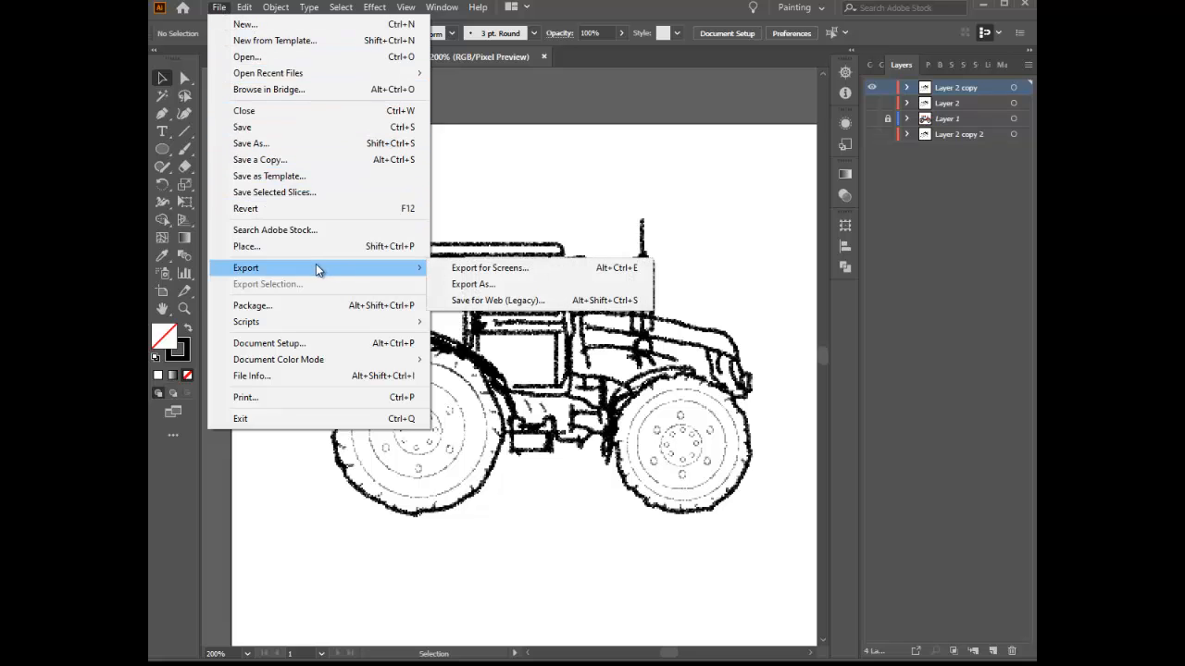
pyautogui.click(498, 286)
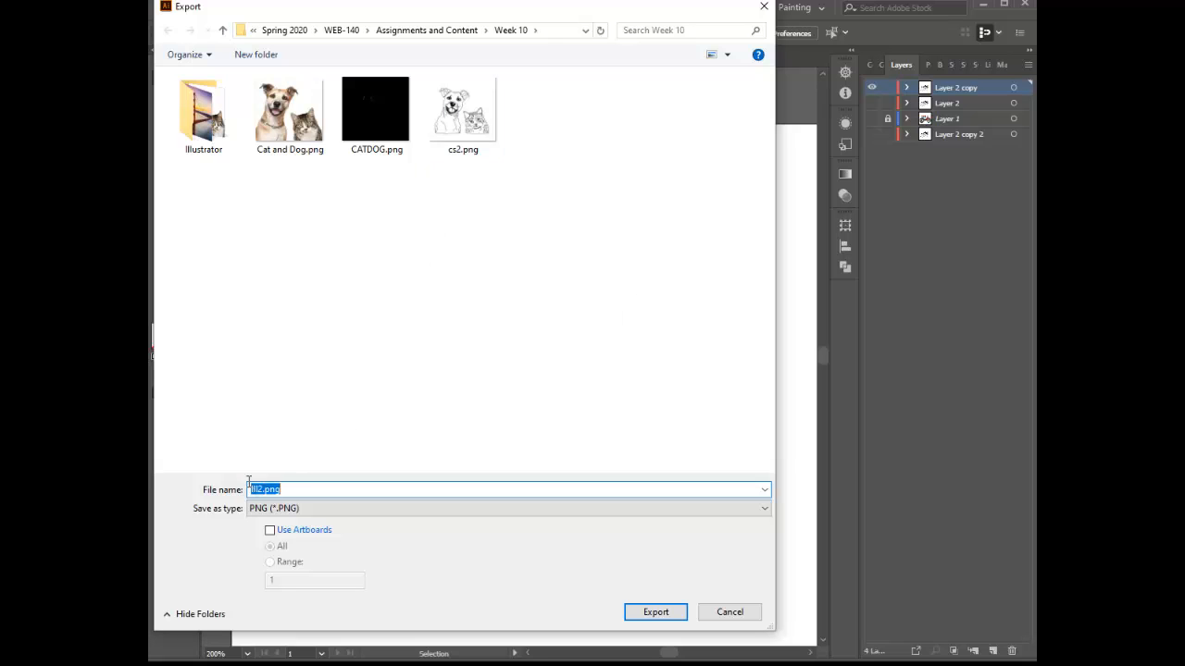
pyautogui.click(291, 509)
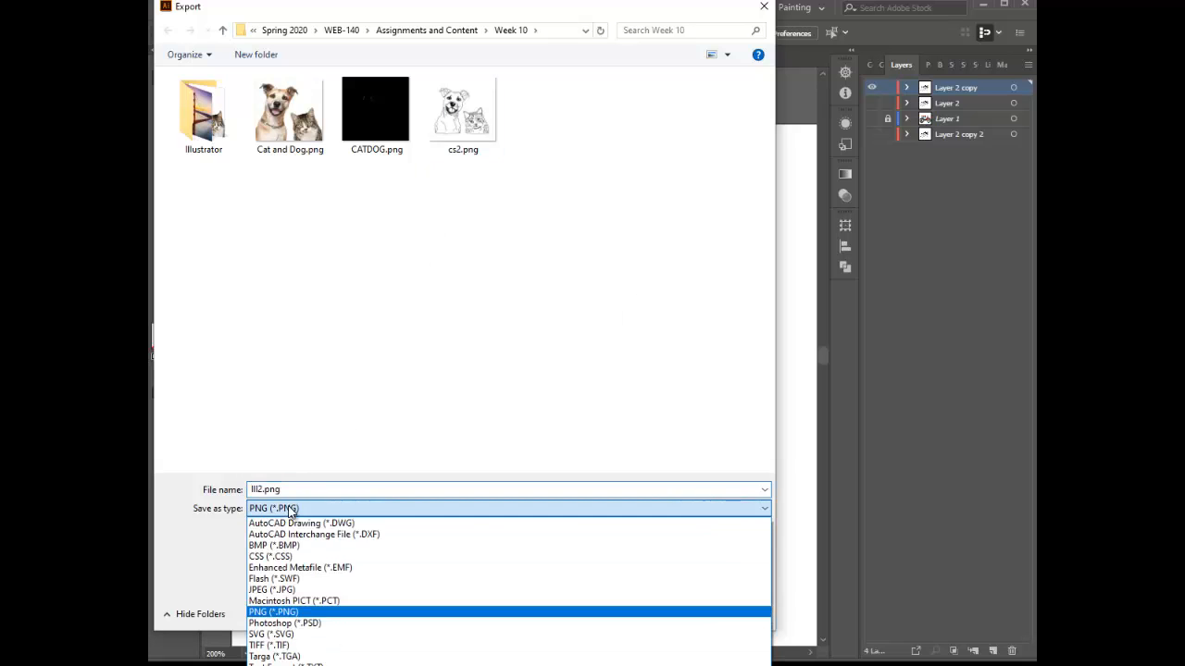
pyautogui.click(311, 613)
pyautogui.hotkey('shift', 'Tab')
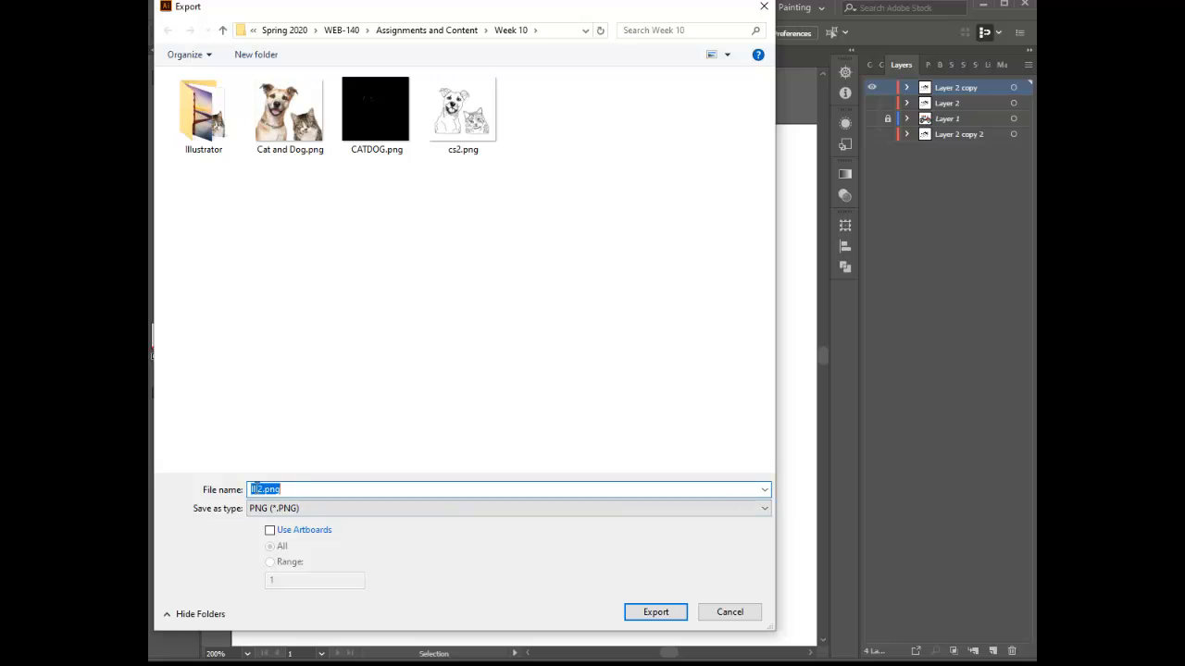
pyautogui.doubleClick(259, 489)
pyautogui.write('tractor1')
pyautogui.click(670, 618)
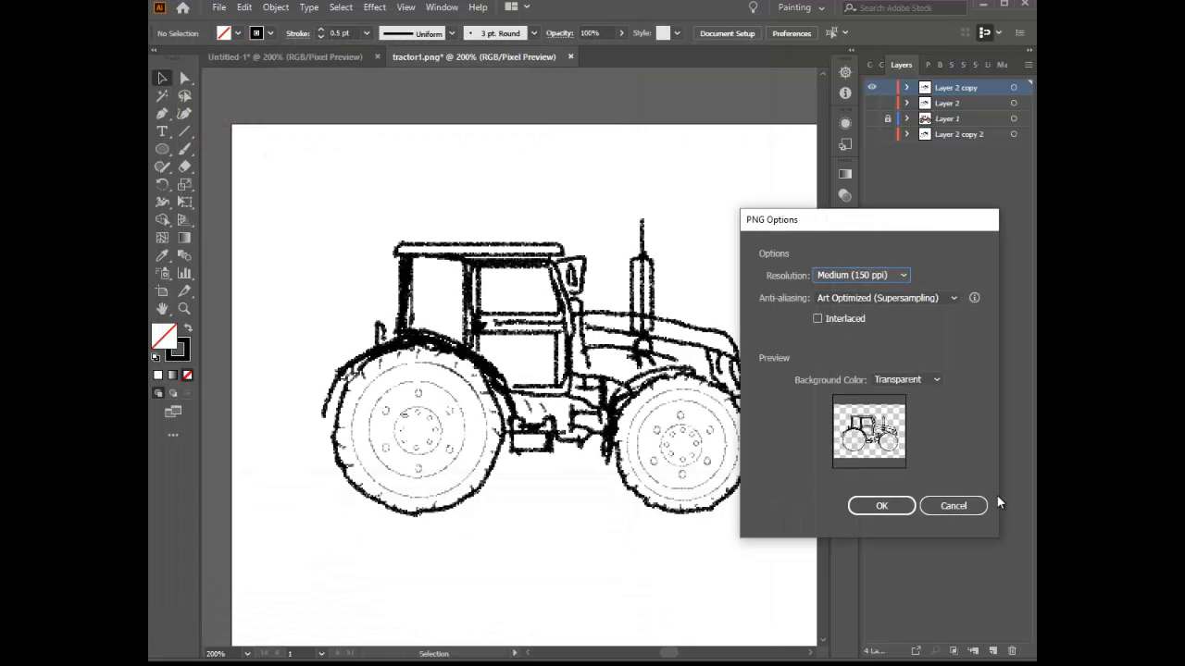
pyautogui.click(881, 506)
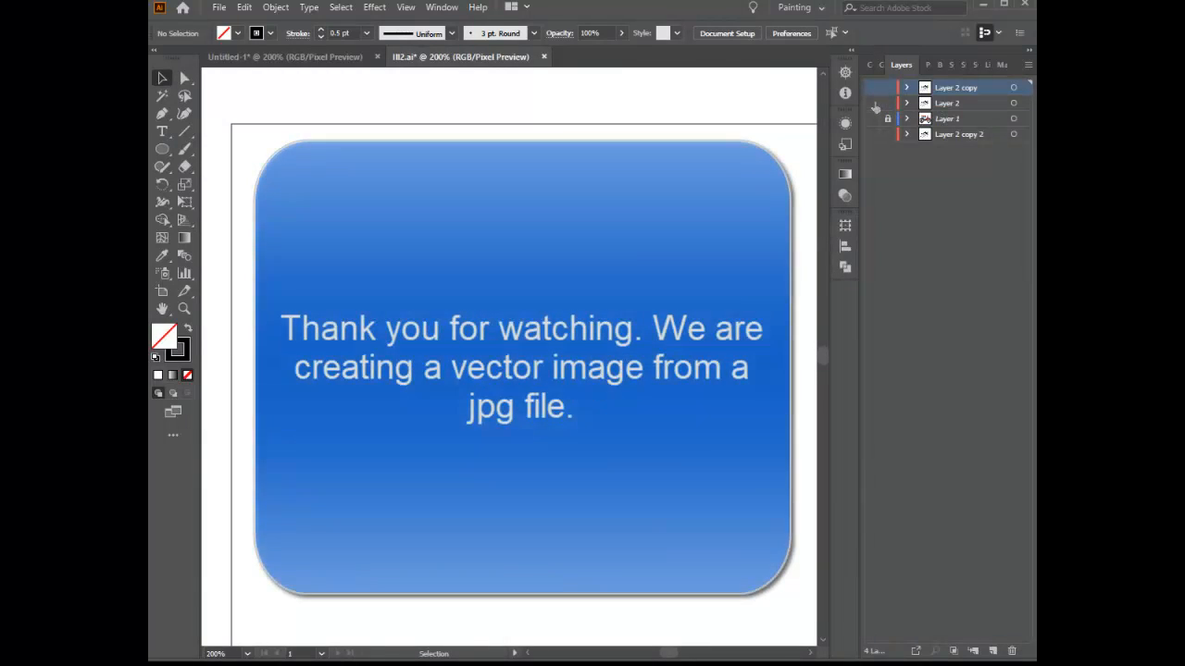
# Make Layer 2 visible
pyautogui.click(873, 104)
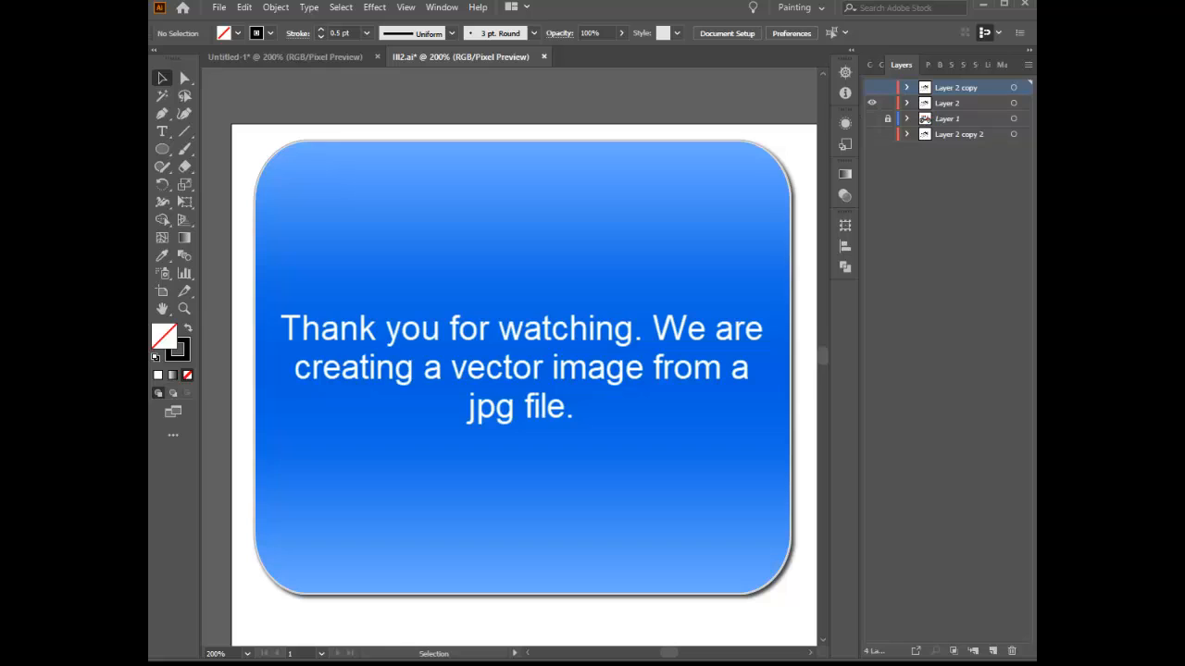